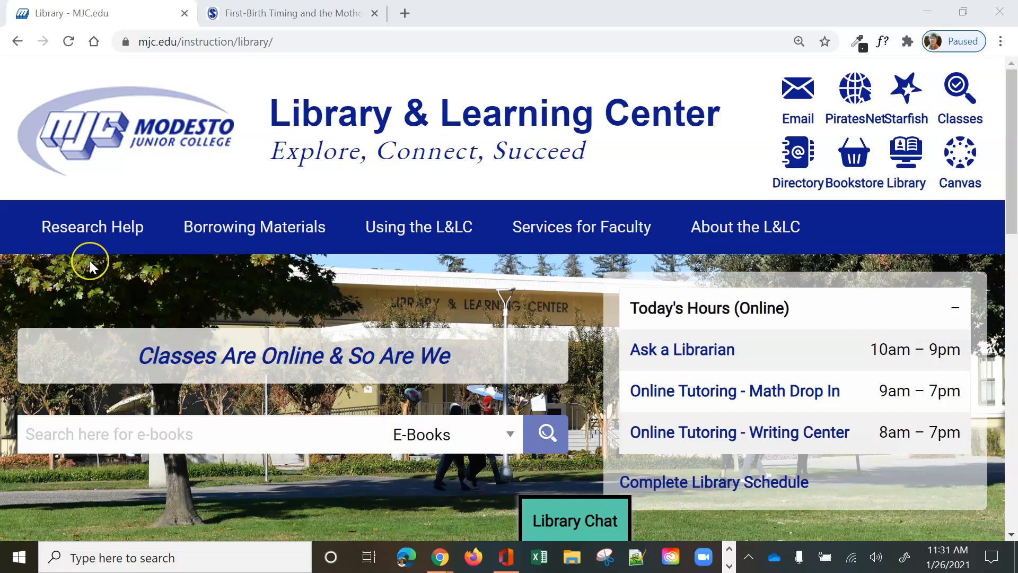
# - Open NoodleTools Express from the NoodleTools guide under the library site's Research Help
pyautogui.click(92, 228)
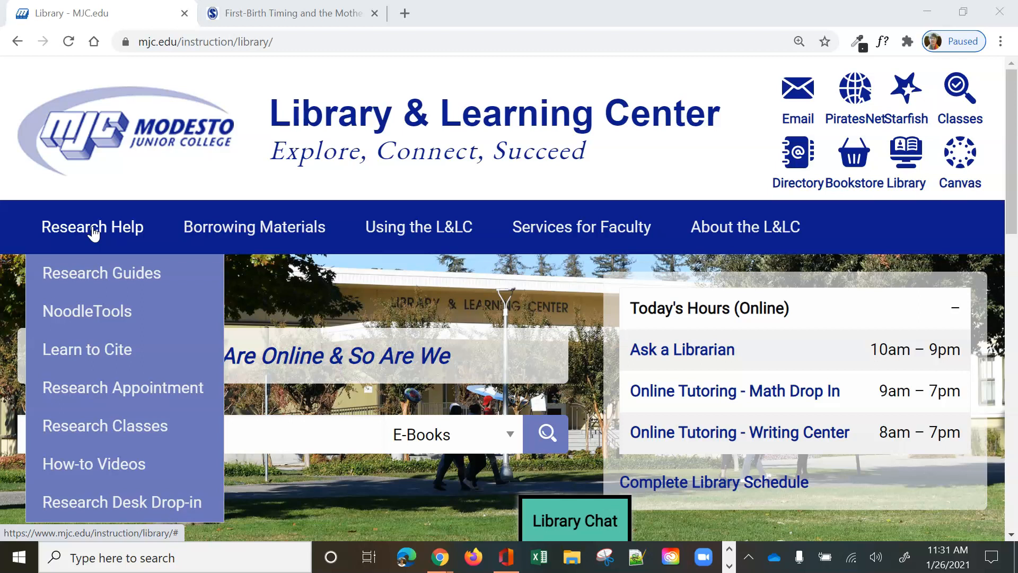
pyautogui.click(93, 310)
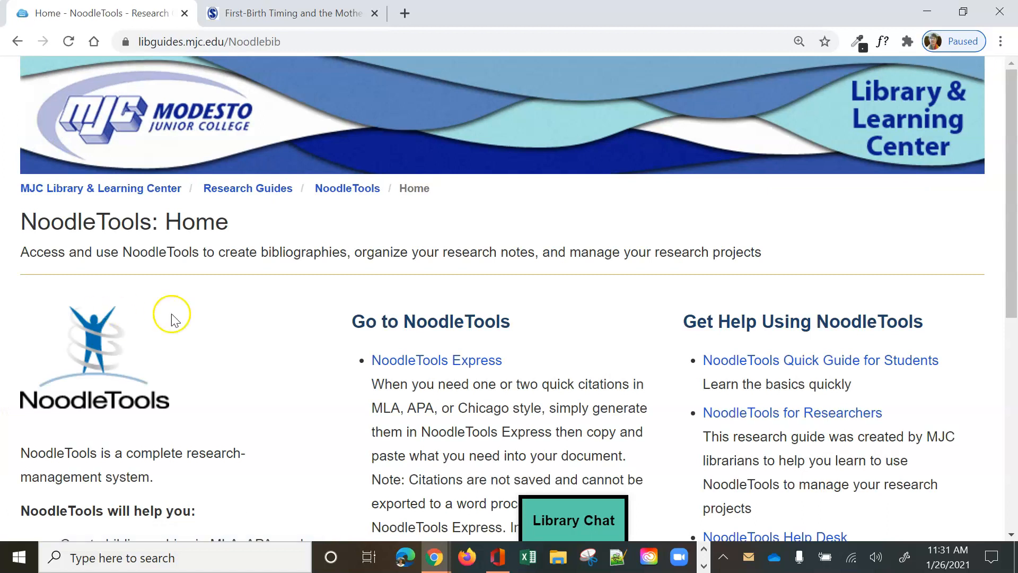
pyautogui.scroll(-3, 287, 325)
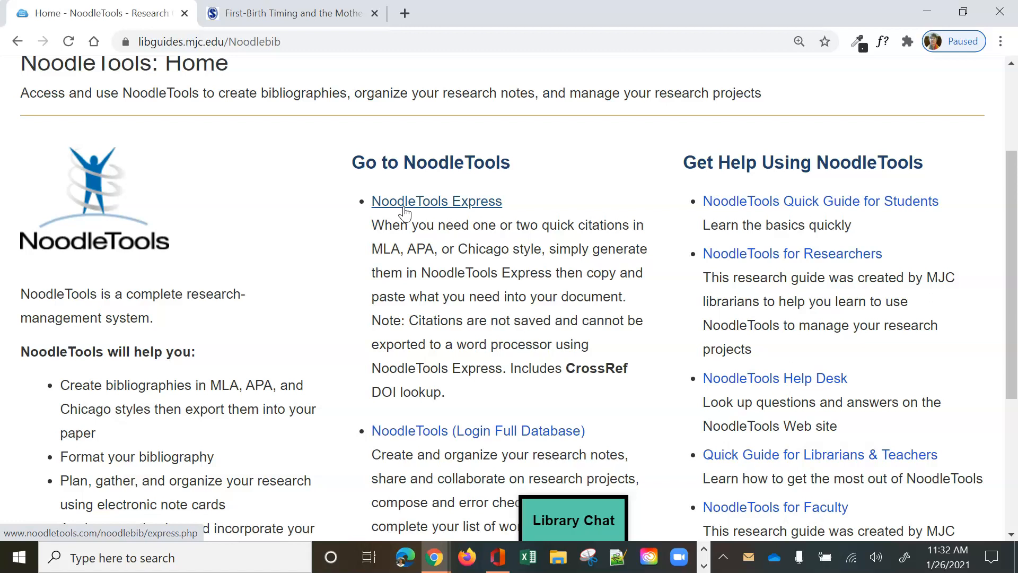
pyautogui.scroll(-1, 408, 218)
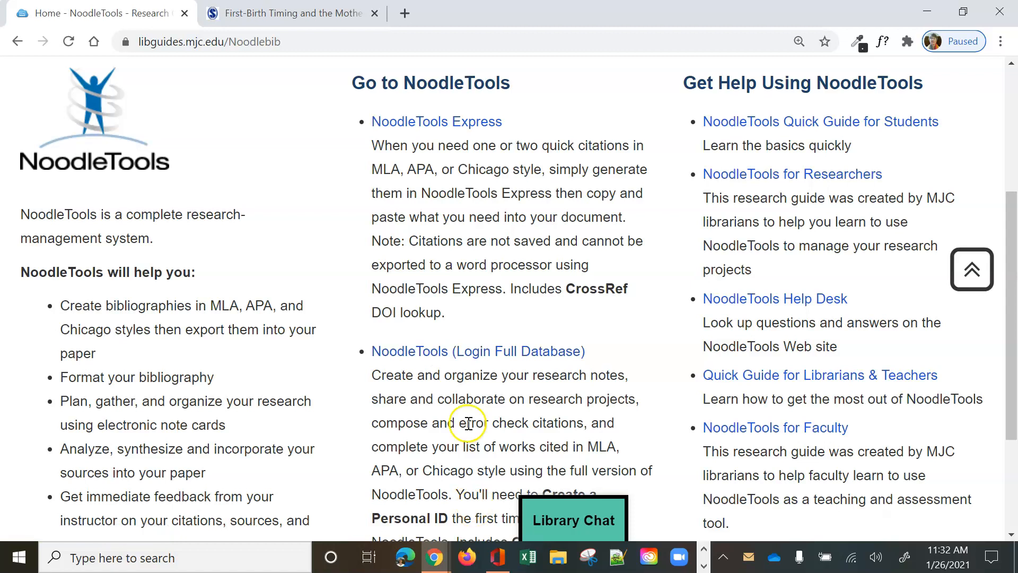
pyautogui.scroll(3, 467, 421)
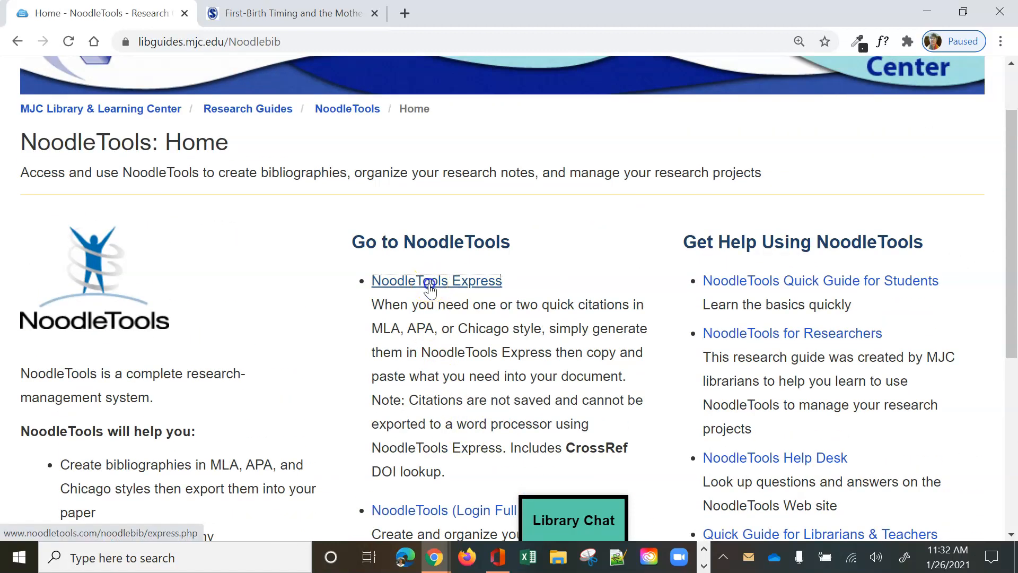
pyautogui.click(429, 284)
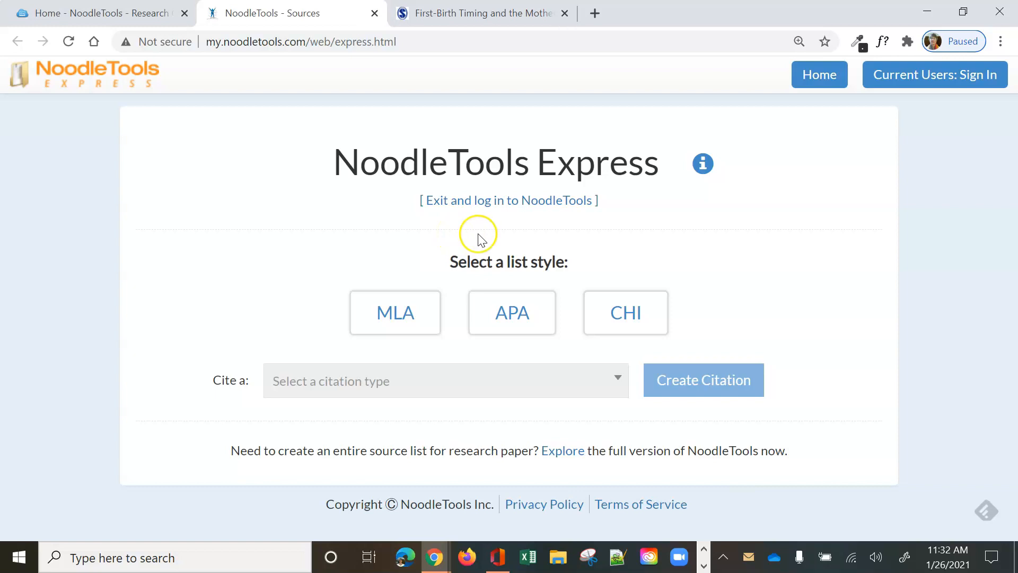
# - Create a new citation in APA style with Journal as the citation type
pyautogui.click(507, 316)
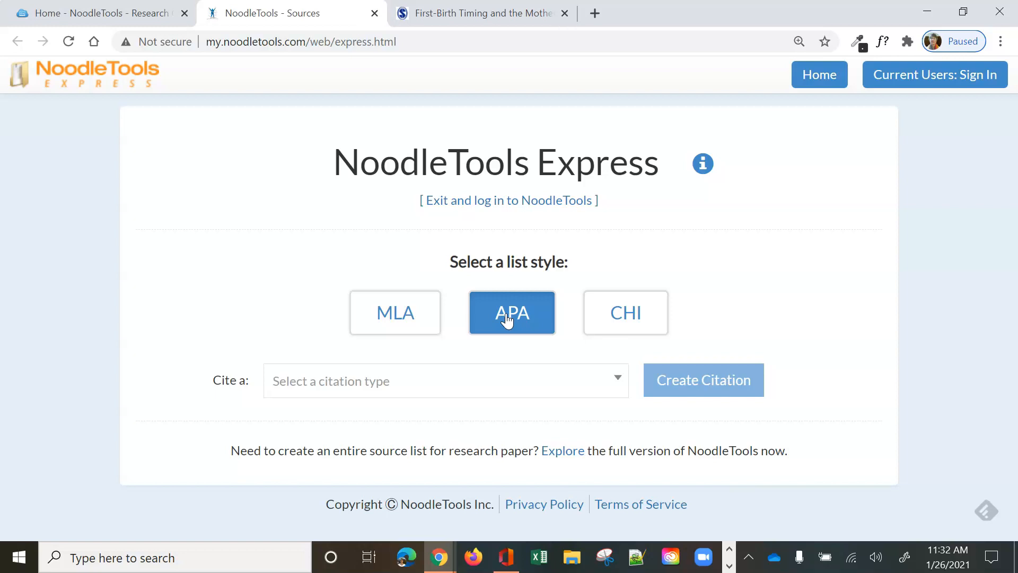
pyautogui.click(616, 381)
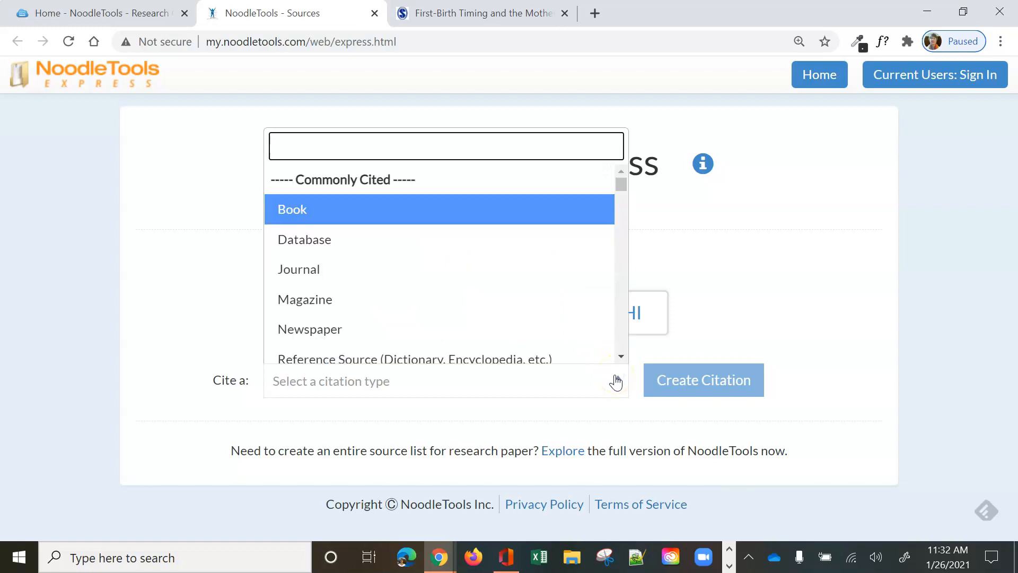
pyautogui.click(351, 278)
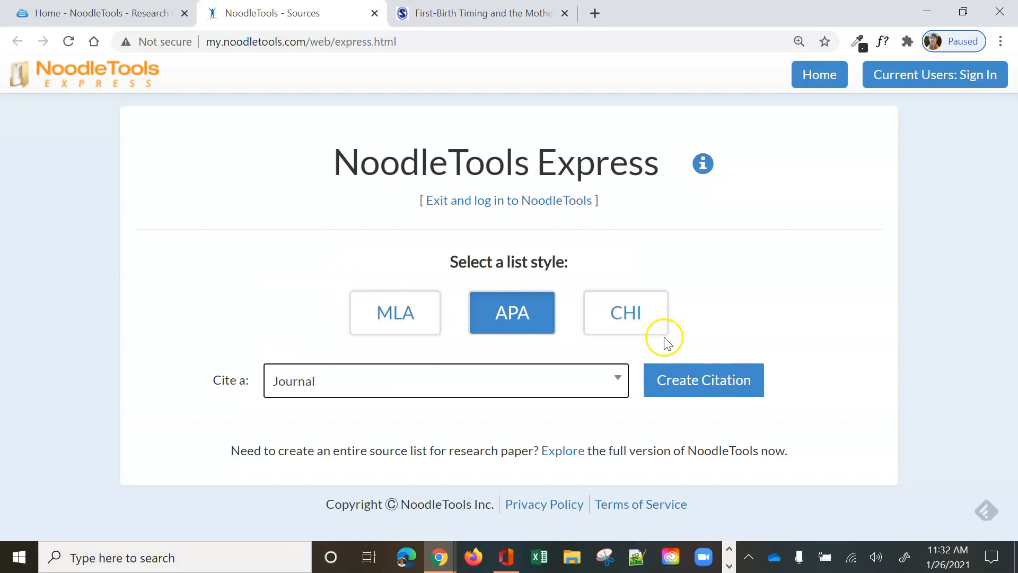
pyautogui.click(683, 381)
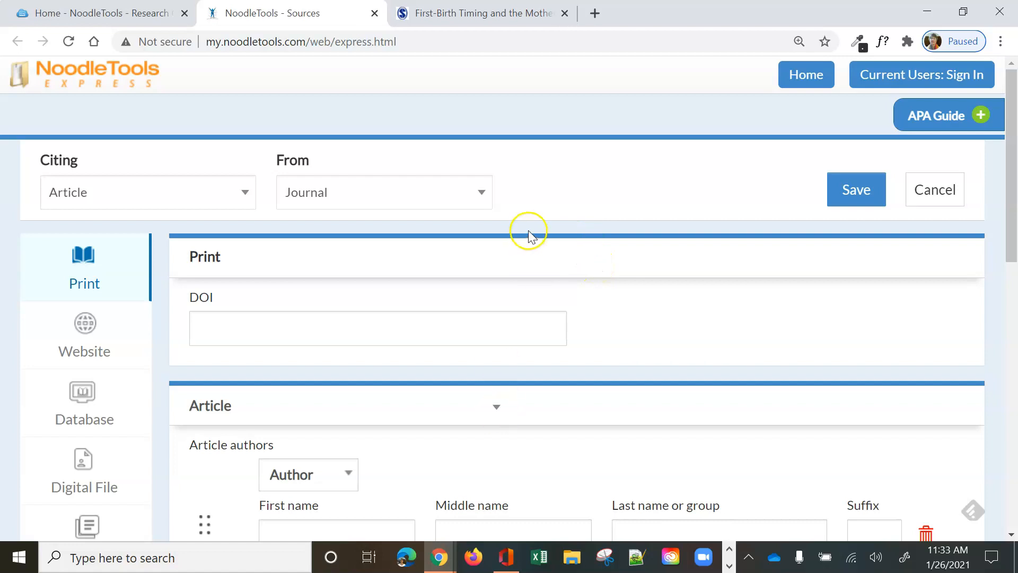
# - Check the APA formatting guide for a print journal article and close it
pyautogui.click(980, 115)
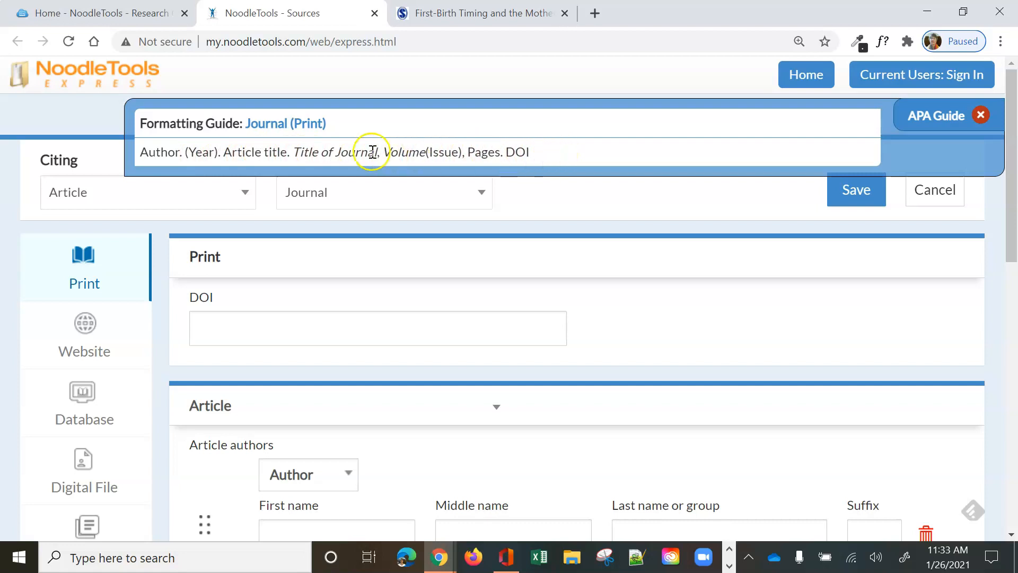
pyautogui.click(947, 126)
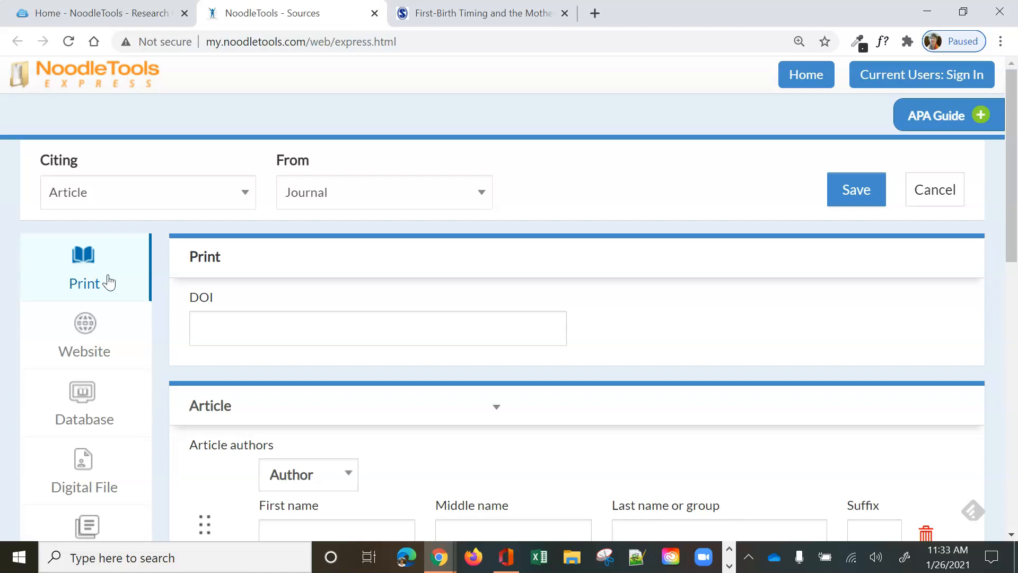
# - Look through the citation fields offered for the Website and Database source formats
pyautogui.click(100, 346)
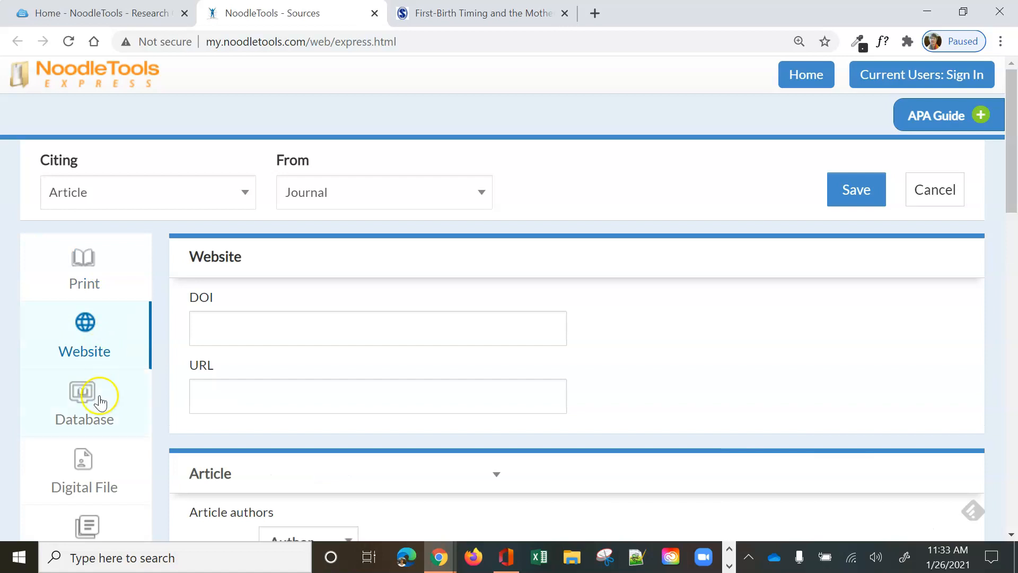
pyautogui.click(98, 413)
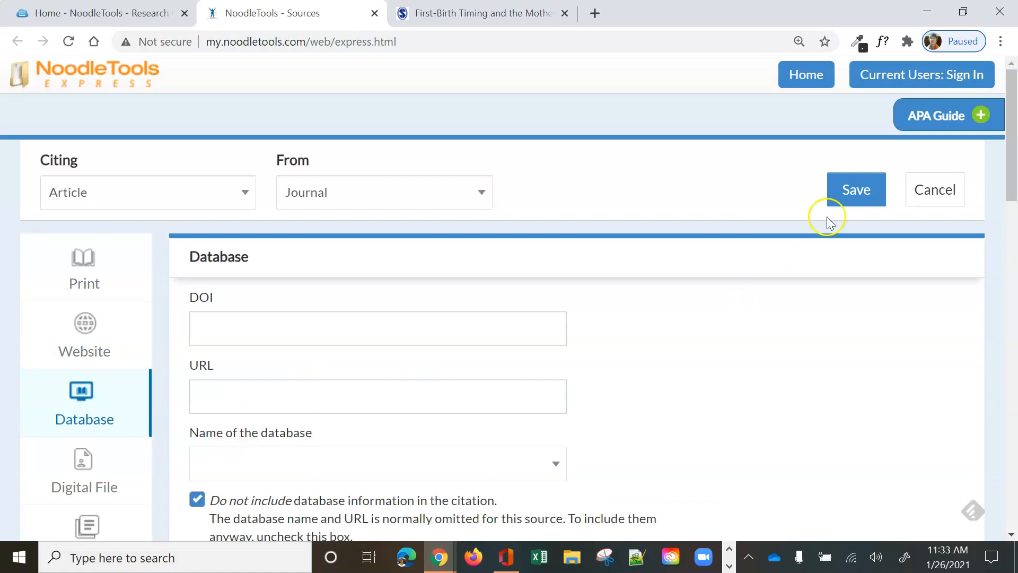
pyautogui.scroll(-4, 1010, 159)
pyautogui.scroll(3, 950, 223)
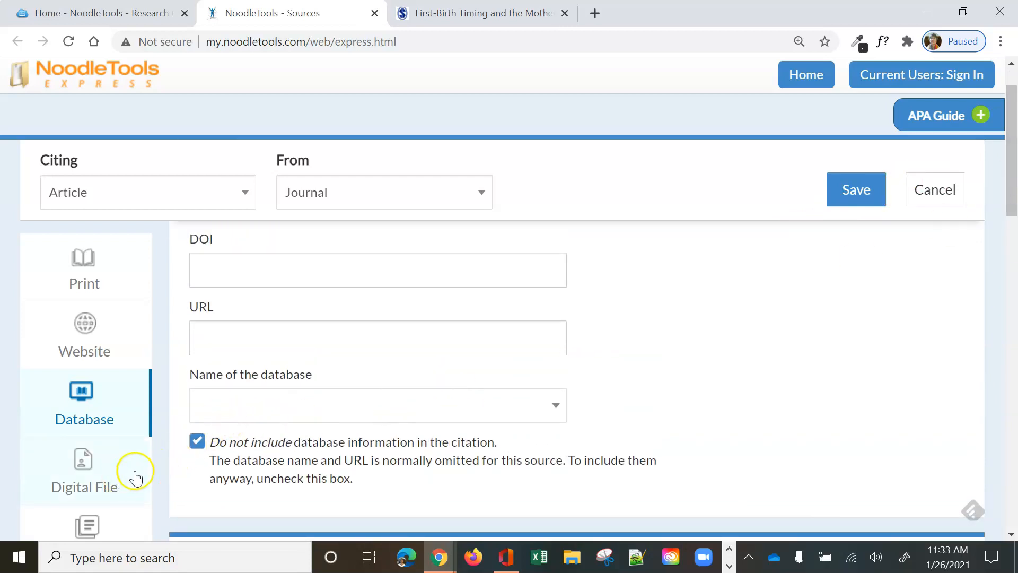
pyautogui.scroll(-3, 127, 480)
pyautogui.scroll(3, 127, 479)
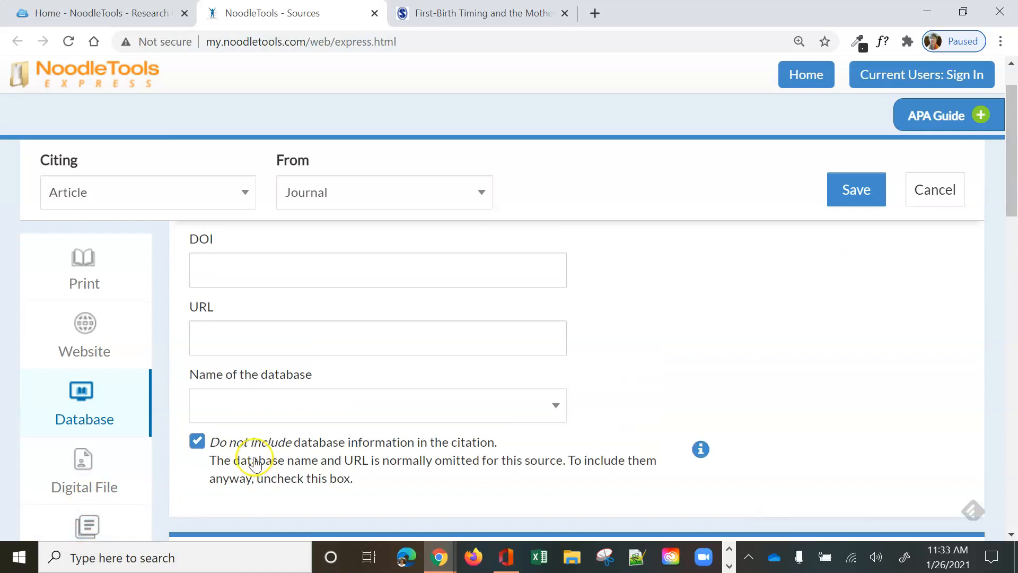
pyautogui.scroll(1, 257, 461)
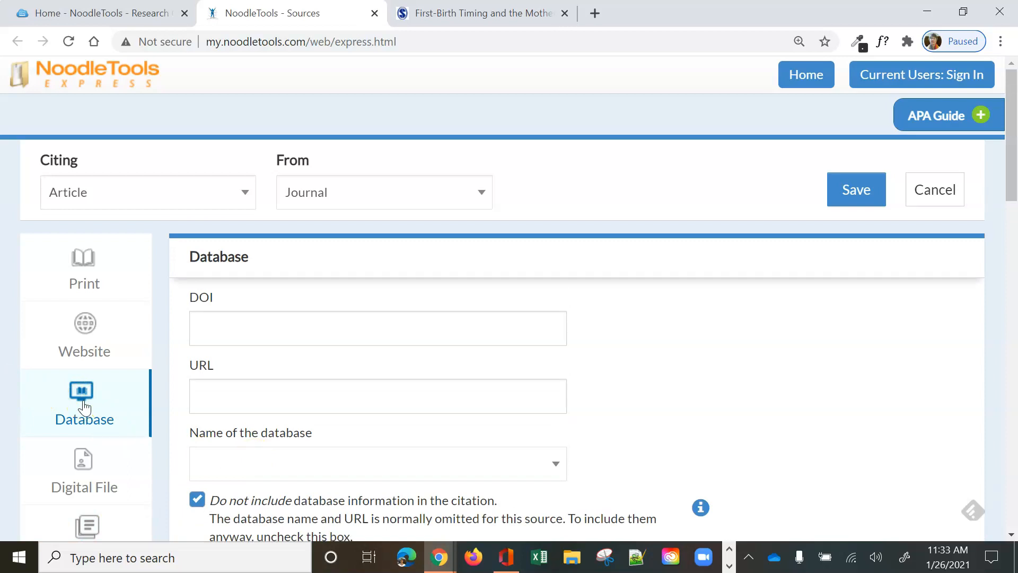
# - Set the journal article's source format to Website and read the help note on formatting the DOI
pyautogui.click(82, 347)
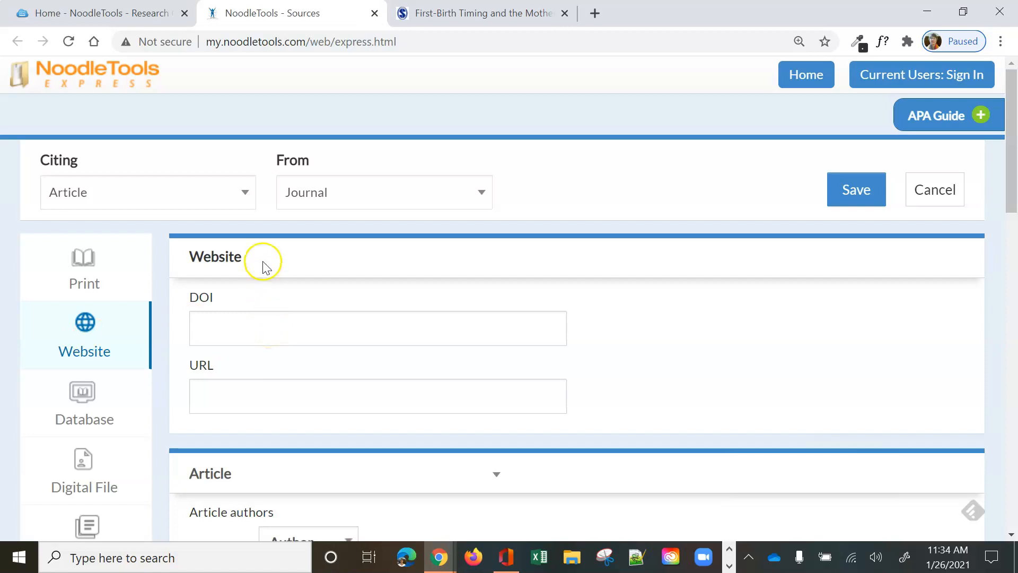
pyautogui.click(255, 323)
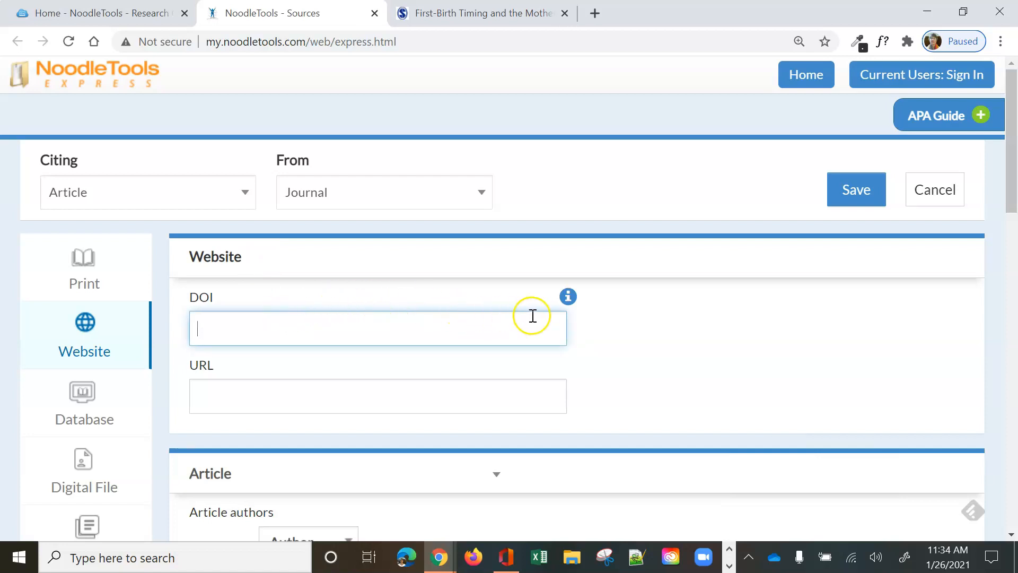
pyautogui.click(567, 298)
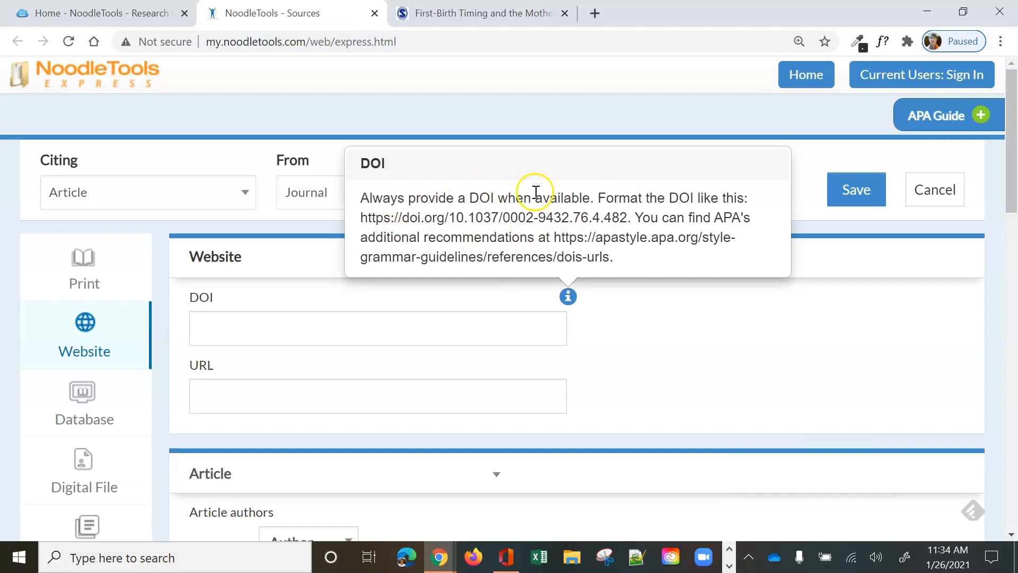
pyautogui.click(568, 298)
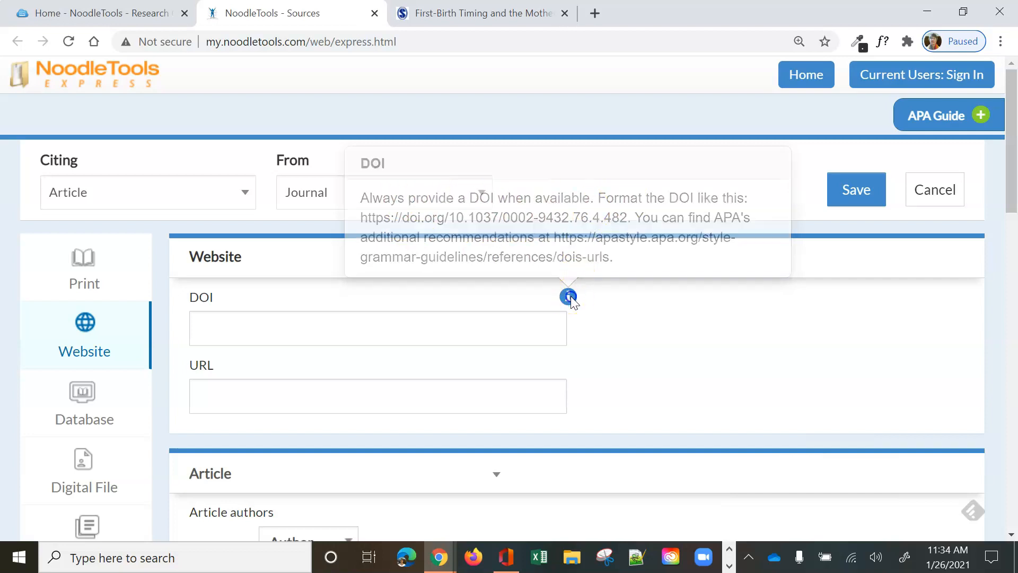
# - Switch to the SAGE Journals article on first-birth timing and open its PDF version to read the publication details
pyautogui.click(451, 16)
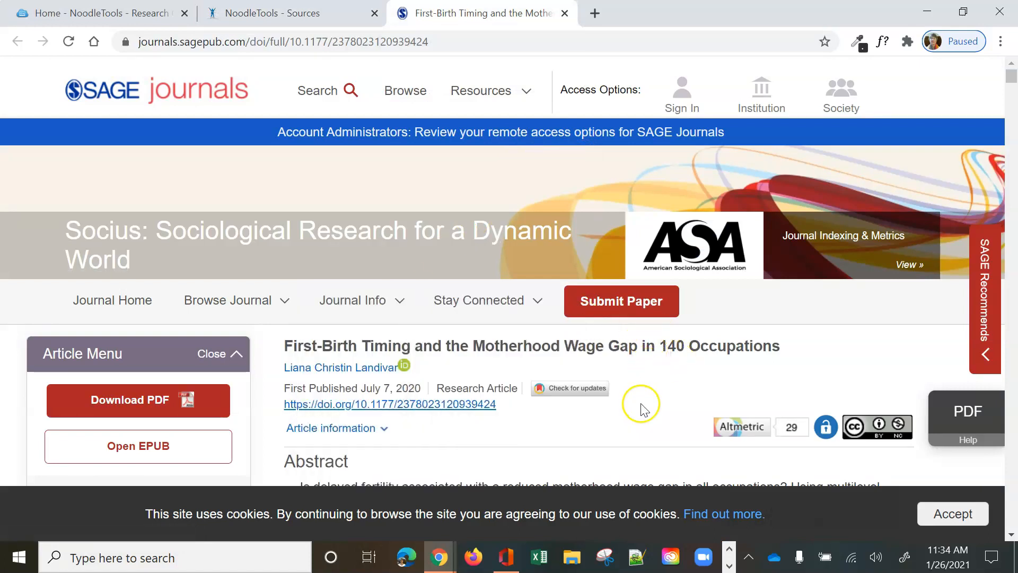
pyautogui.scroll(-1, 641, 408)
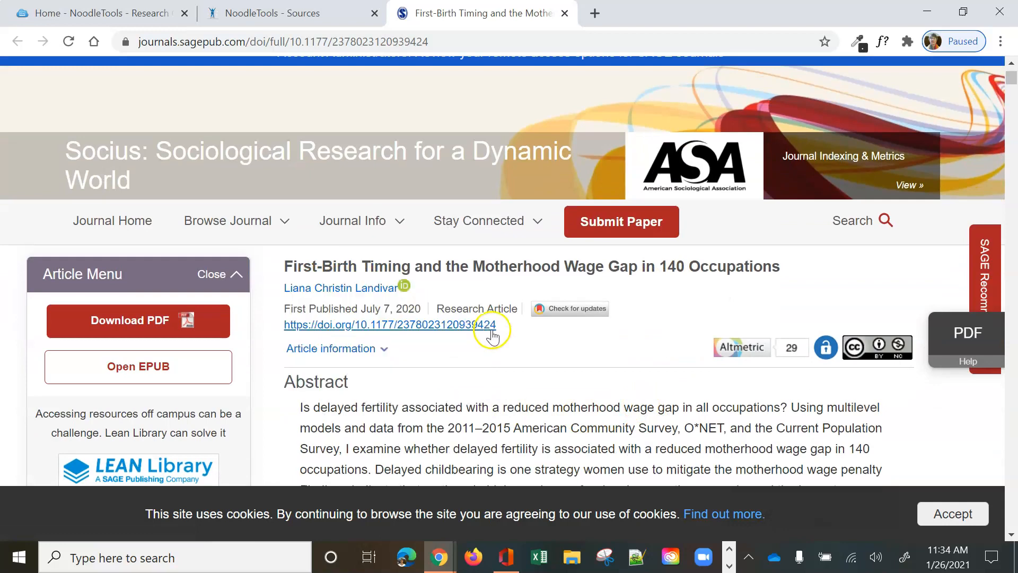
pyautogui.scroll(-10, 518, 344)
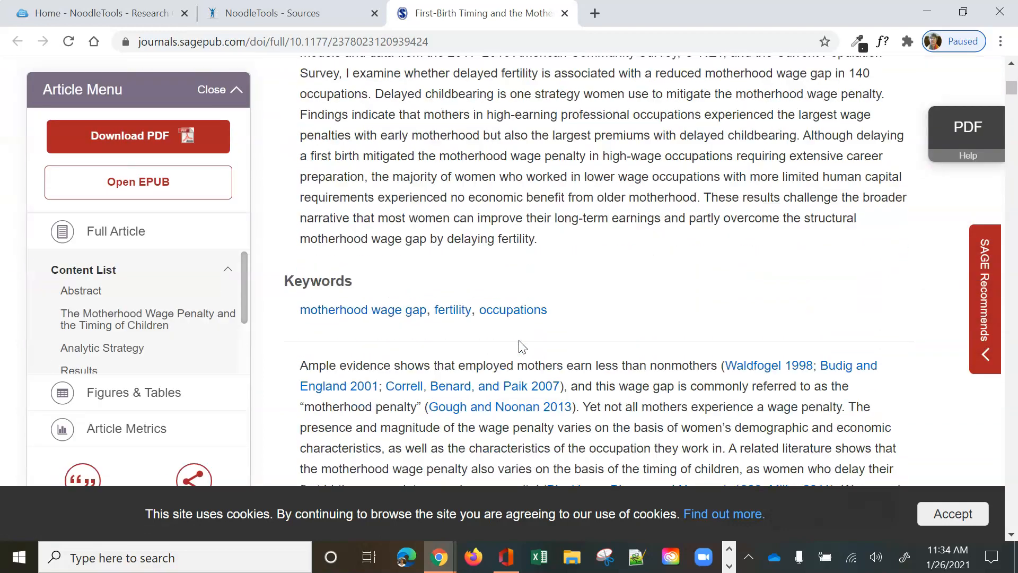
pyautogui.scroll(10, 520, 341)
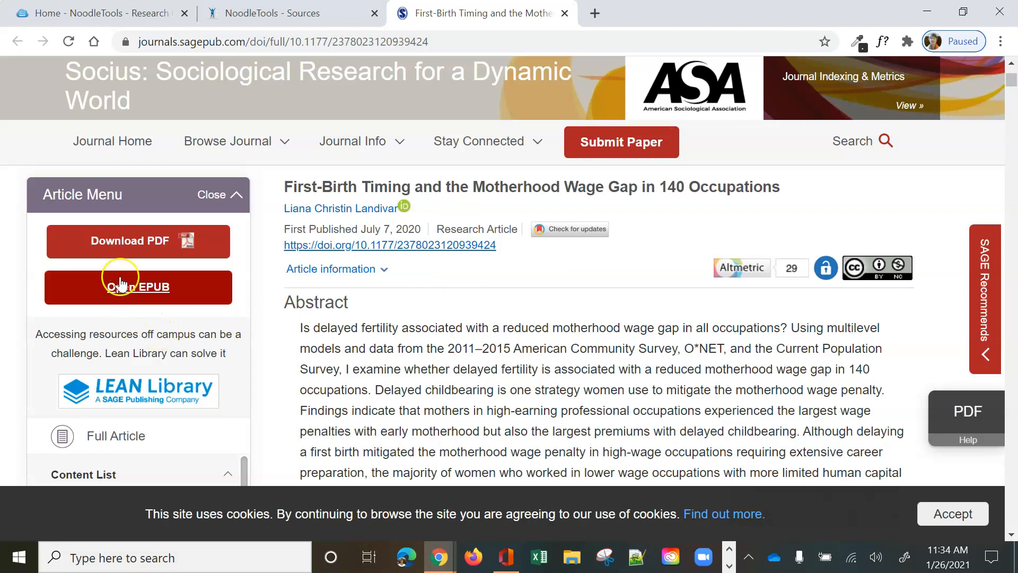
pyautogui.click(125, 246)
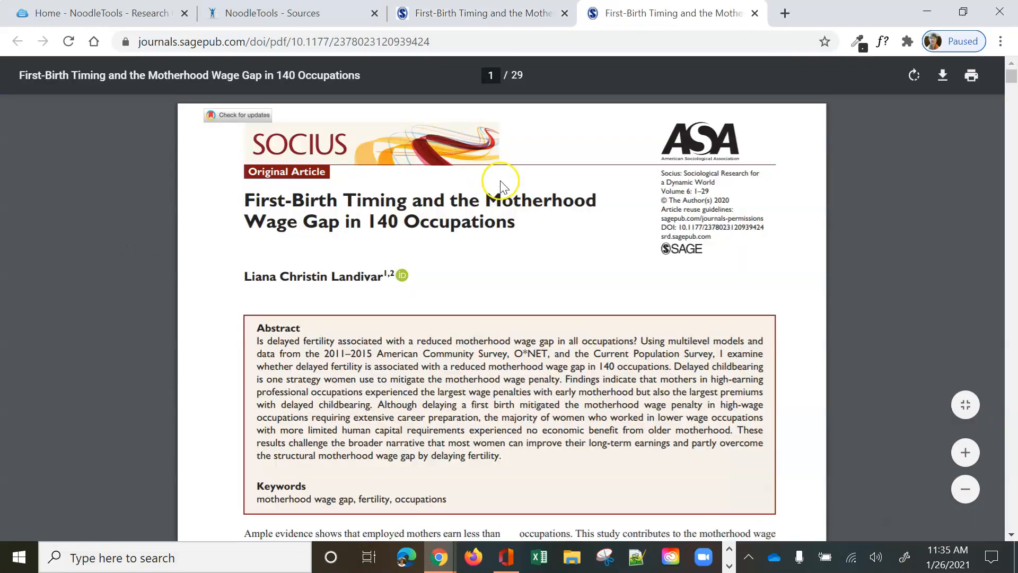
pyautogui.hotkey('ctrl', '+')
pyautogui.hotkey('ctrl', '+')
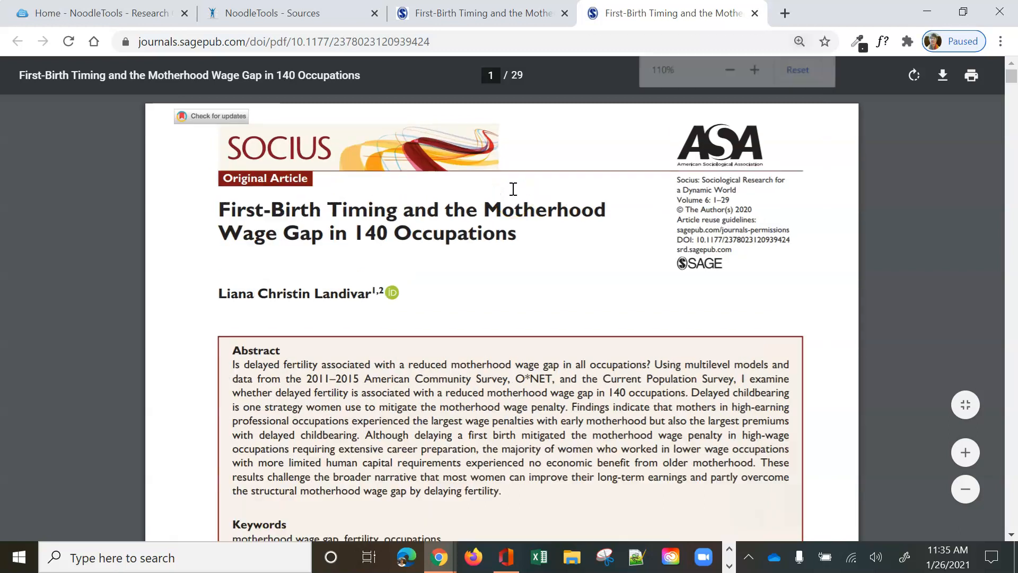
pyautogui.hotkey('ctrl', '+')
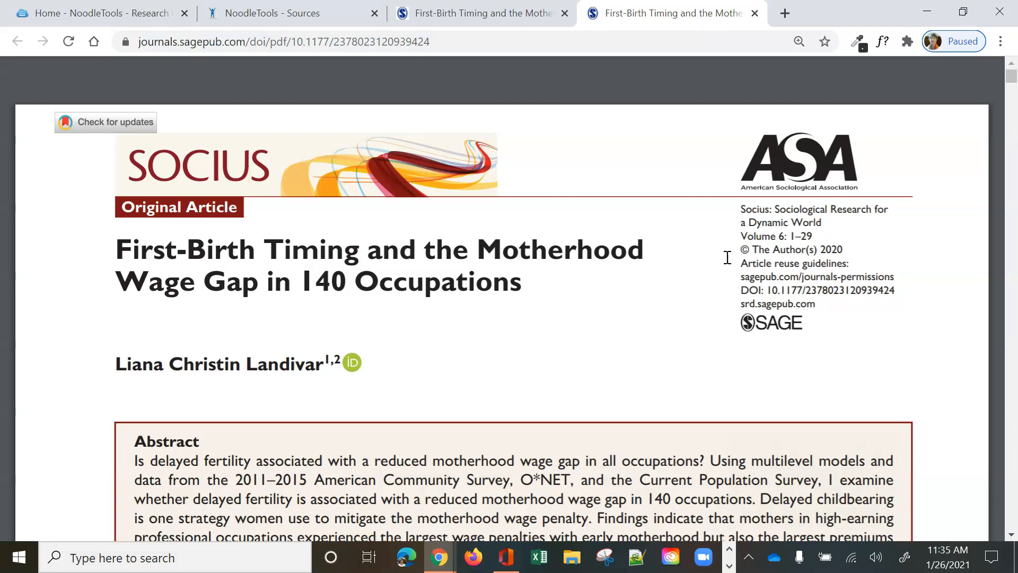
# - Follow the DOI link in the article PDF and copy the DOI link address from the article page for the citation
pyautogui.click(240, 15)
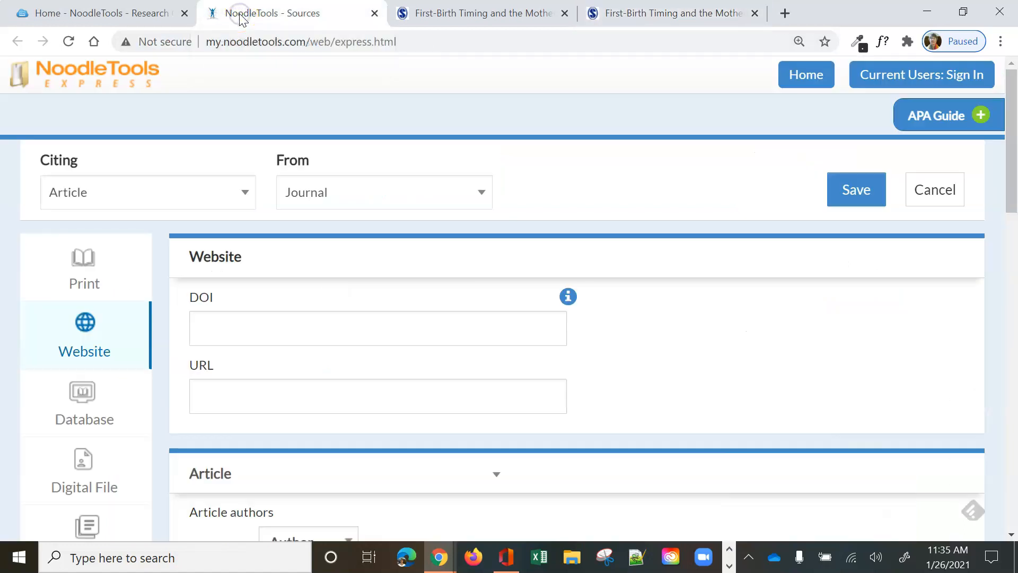
pyautogui.click(303, 327)
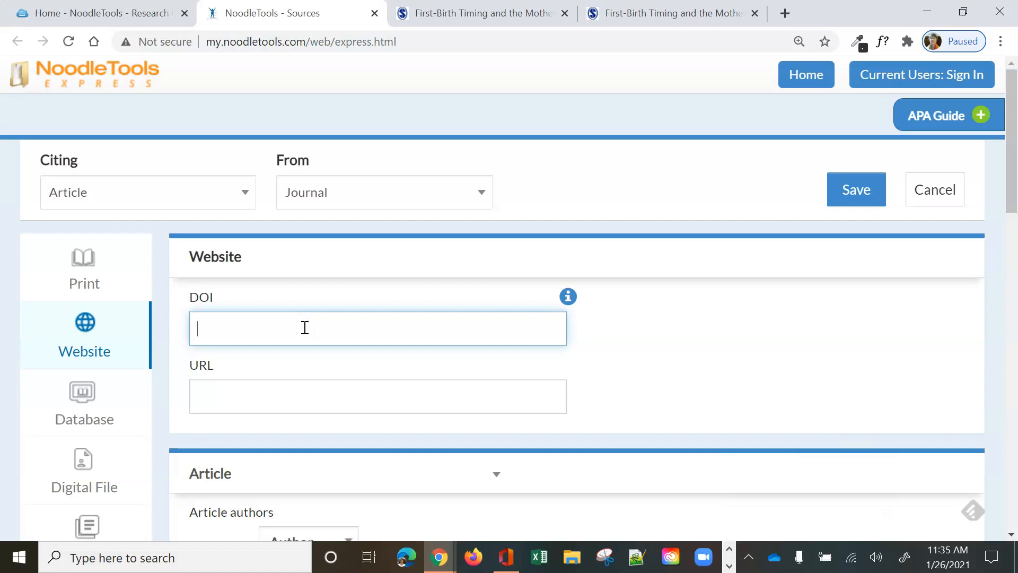
pyautogui.click(623, 16)
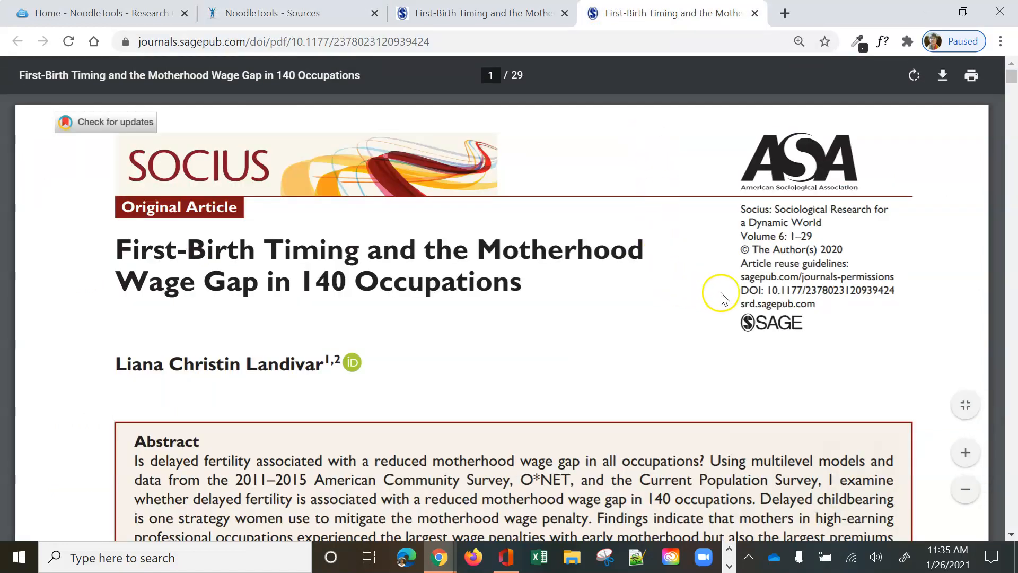
pyautogui.click(742, 295)
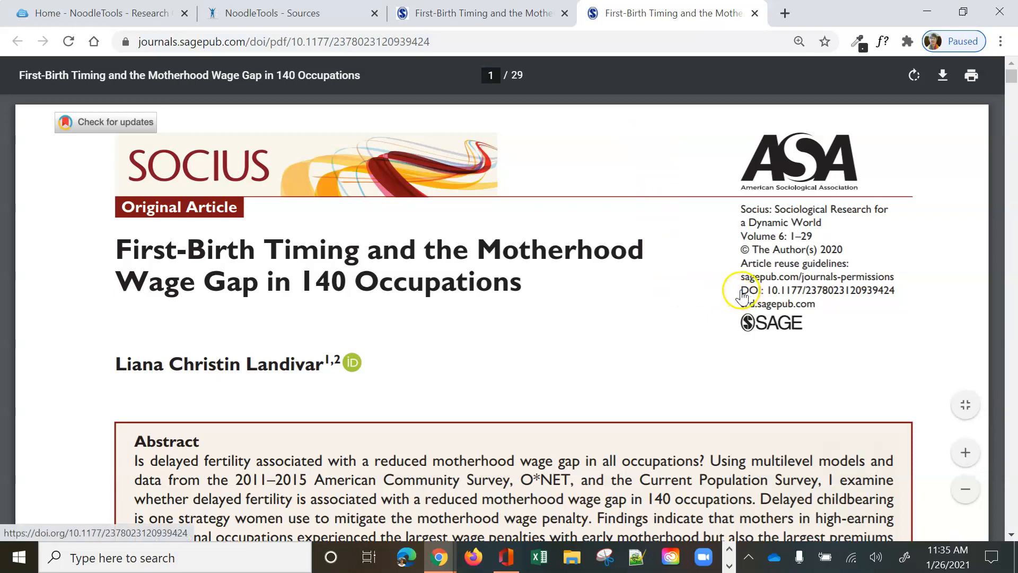
pyautogui.click(801, 294)
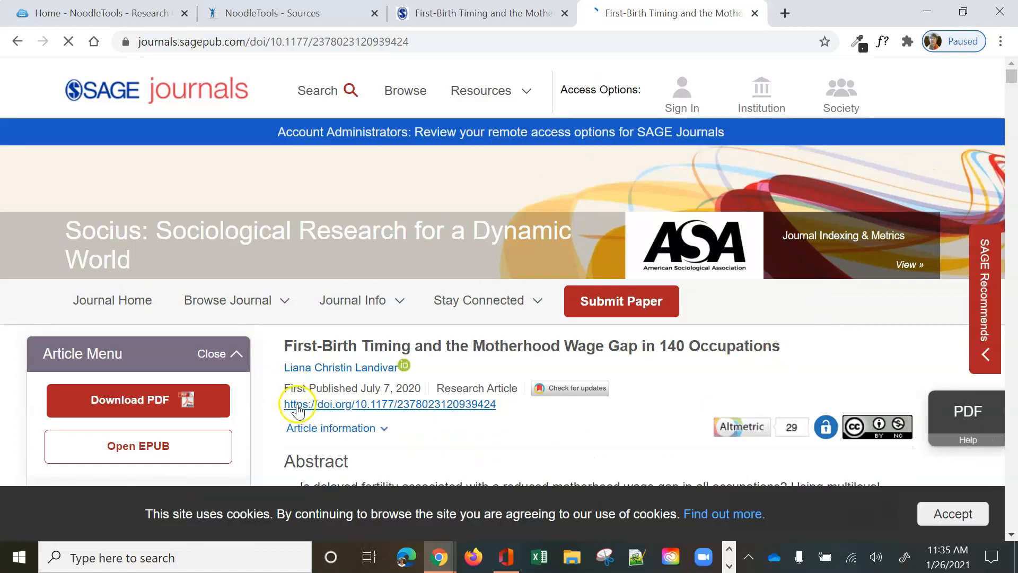
pyautogui.rightClick(298, 406)
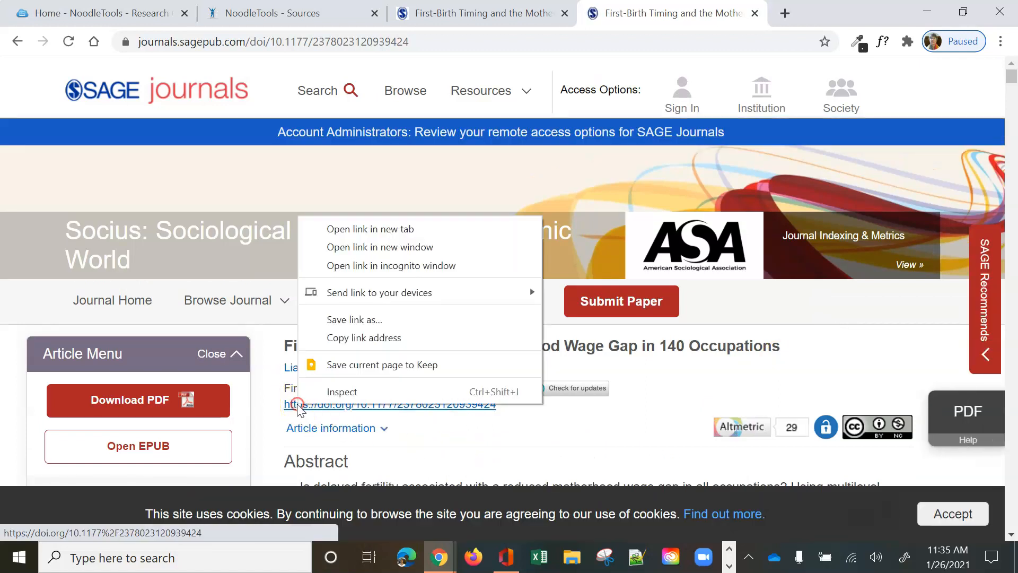
pyautogui.click(327, 342)
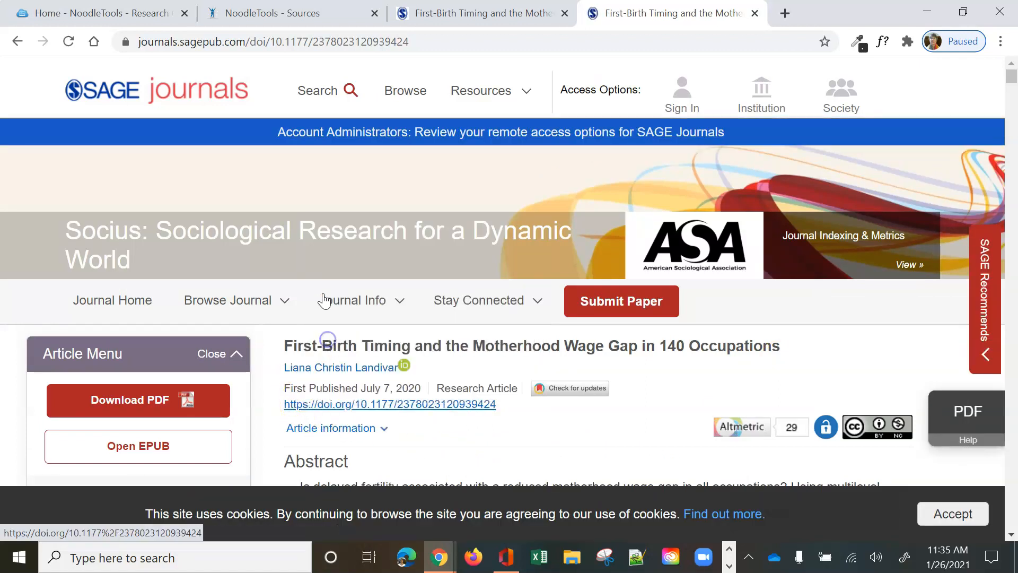
# - Switch to the NoodleTools citation form, paste the copied DOI link into the DOI field and read the help note on the URL
pyautogui.click(293, 20)
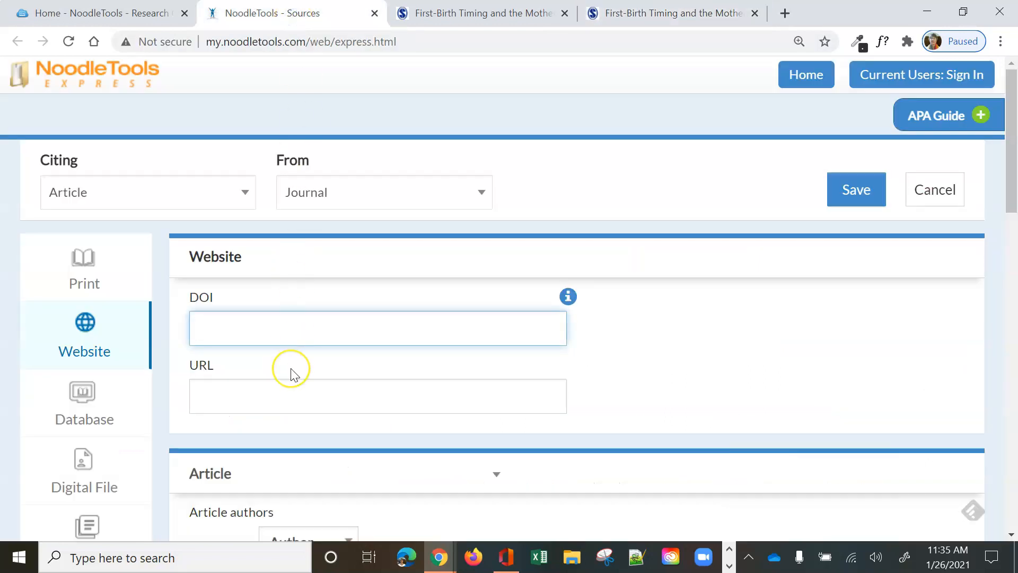
pyautogui.hotkey('ctrl', 'v')
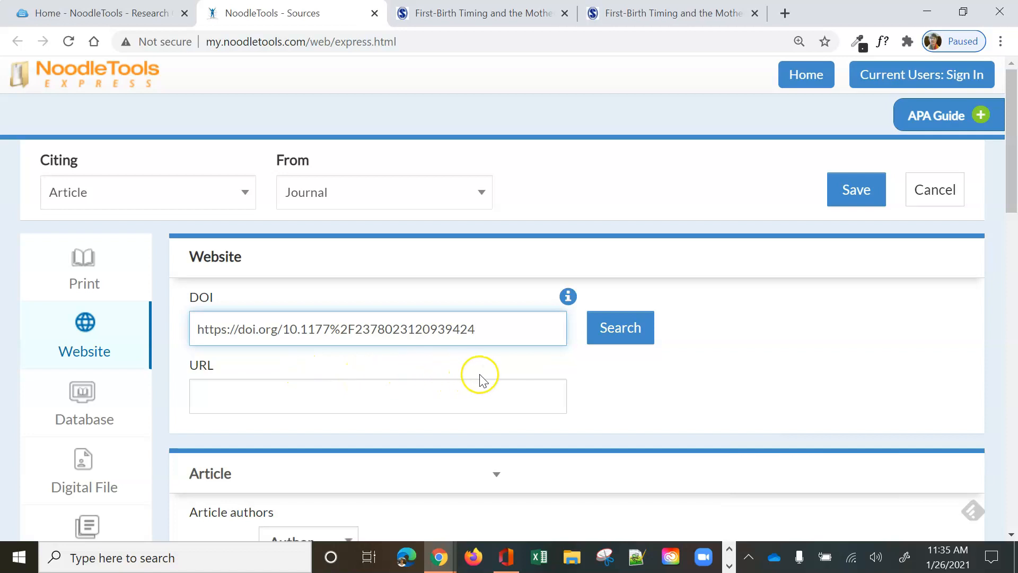
pyautogui.scroll(-1, 688, 338)
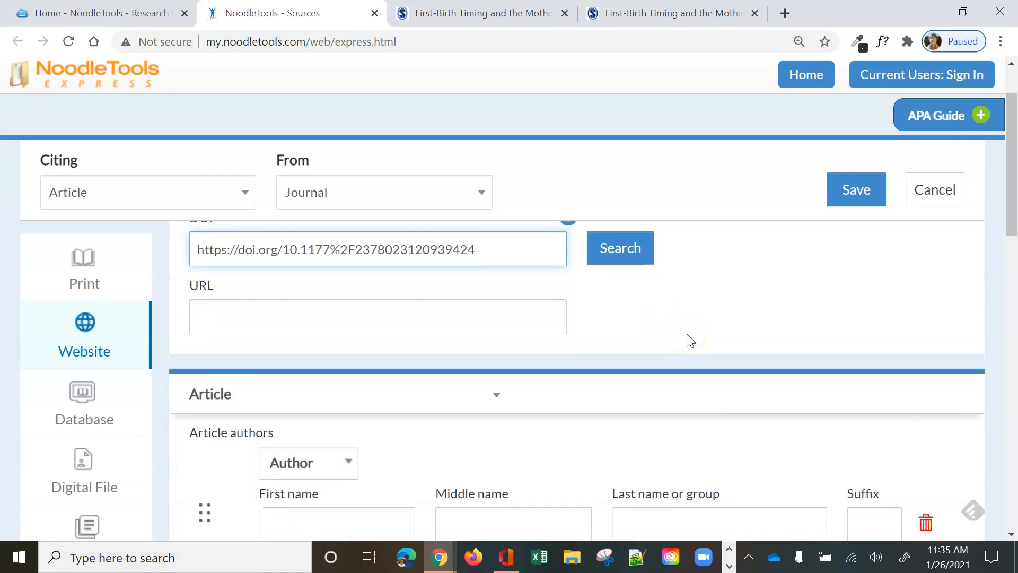
pyautogui.click(405, 326)
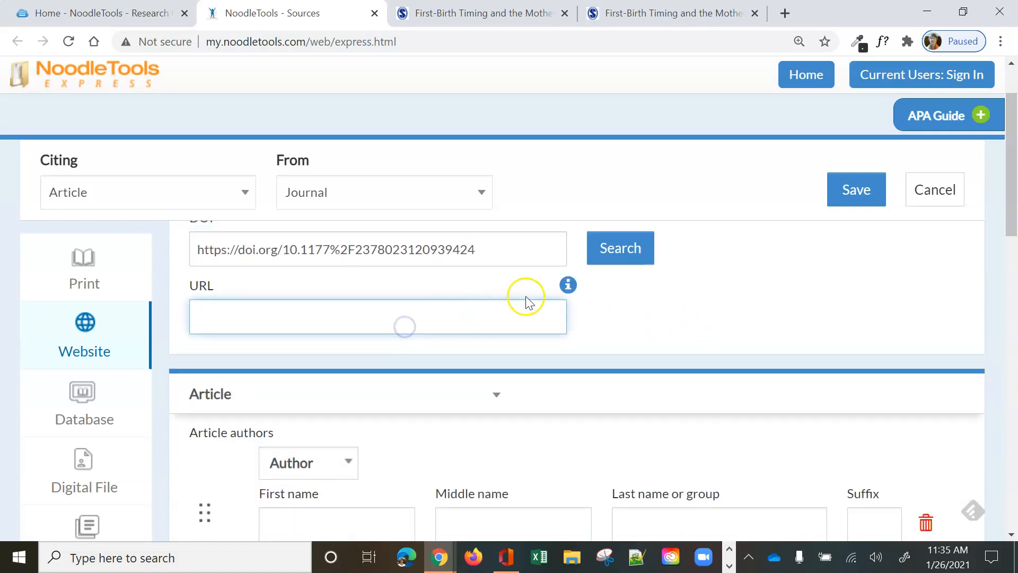
pyautogui.click(567, 285)
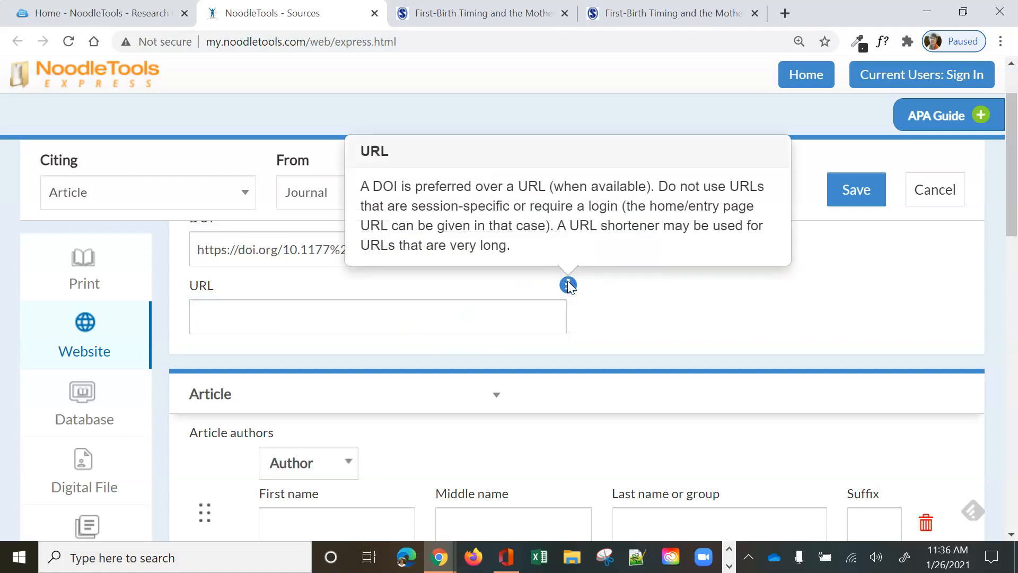
pyautogui.click(607, 310)
# - Enter the article author's first, middle and last names in the citation form
pyautogui.scroll(-3, 609, 313)
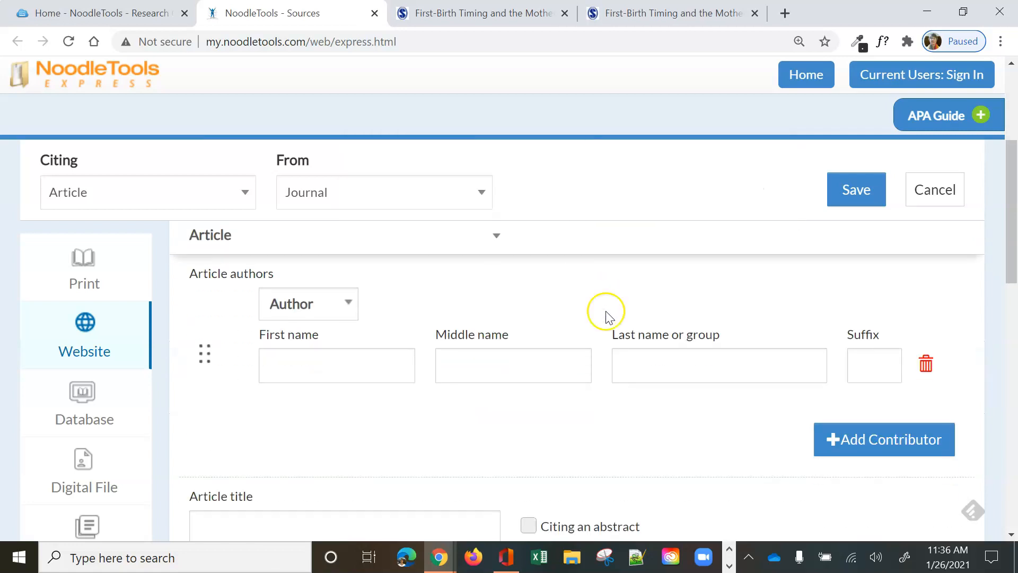
pyautogui.click(321, 366)
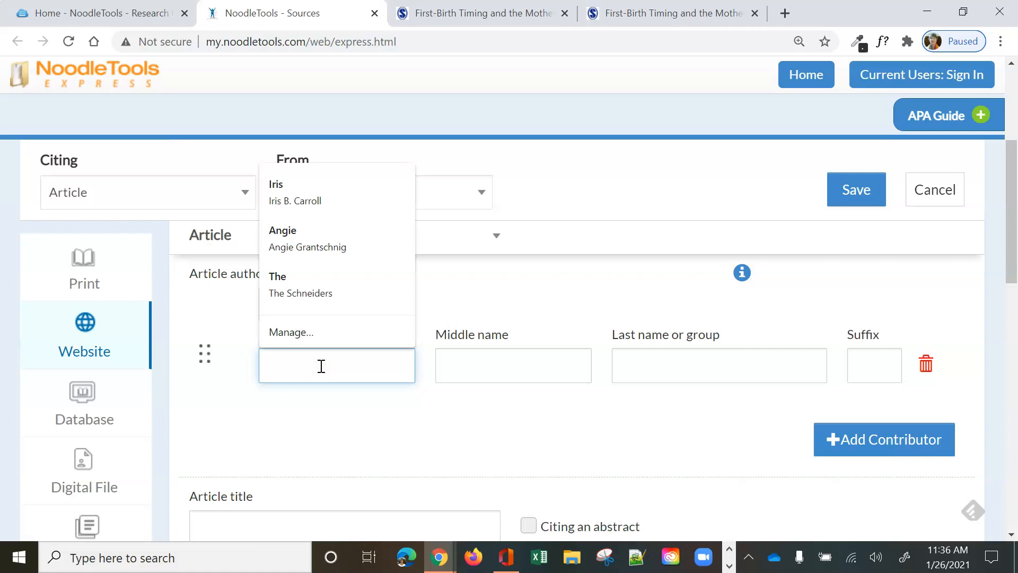
pyautogui.click(320, 414)
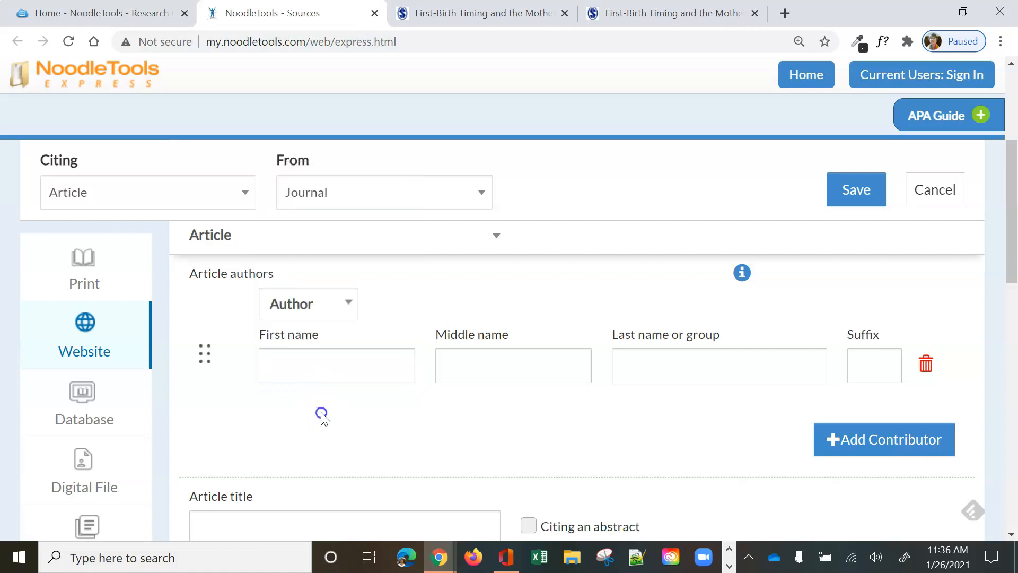
pyautogui.click(320, 374)
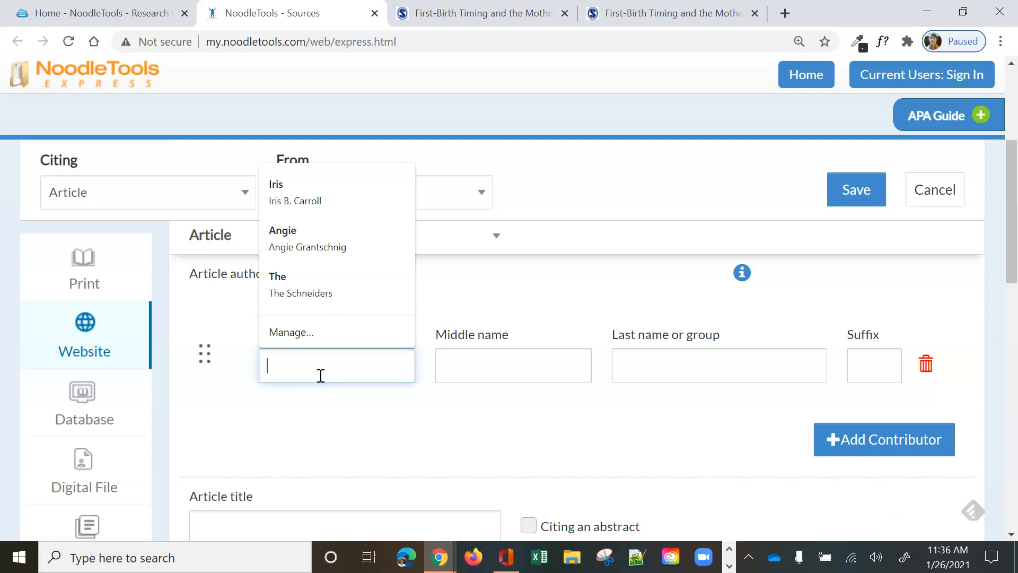
pyautogui.write('Liana')
pyautogui.press('Tab')
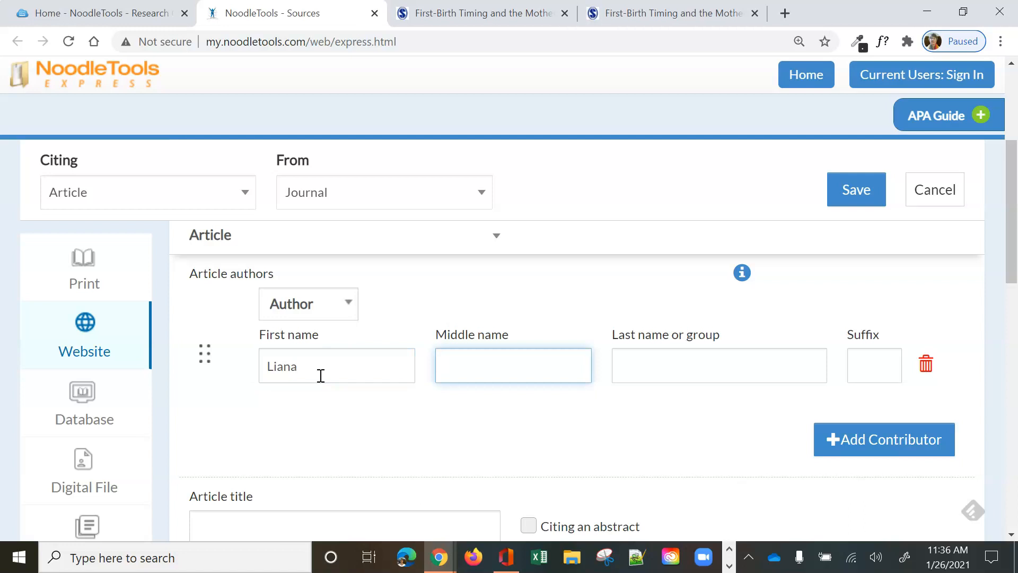
pyautogui.press('Tab')
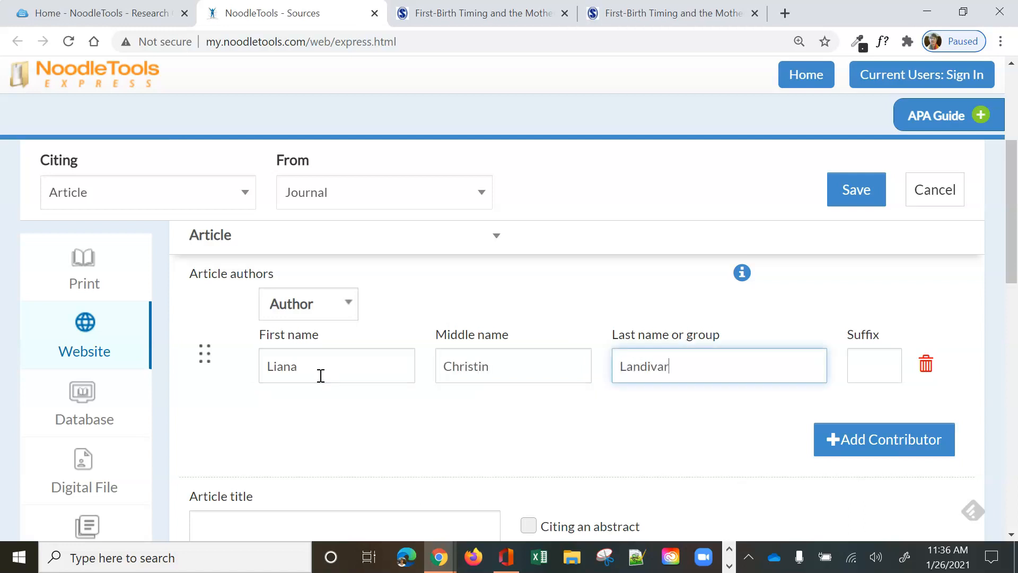
# - Copy the article title "First-Birth Timing and the Motherhood Wage Gap in 140 Occupations" from the SAGE Journals page into the citation's article title field
pyautogui.scroll(-1, 321, 375)
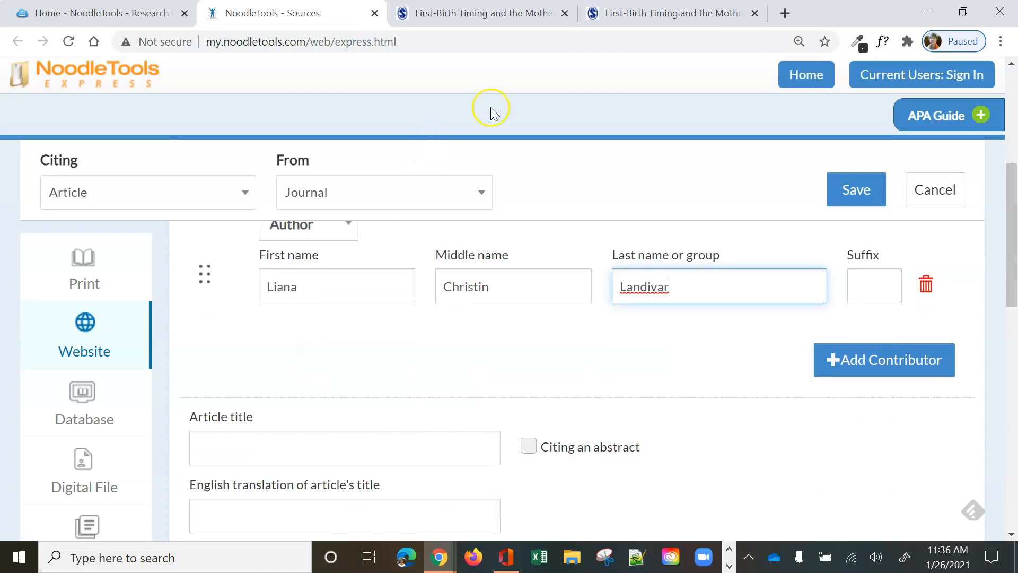
pyautogui.click(482, 16)
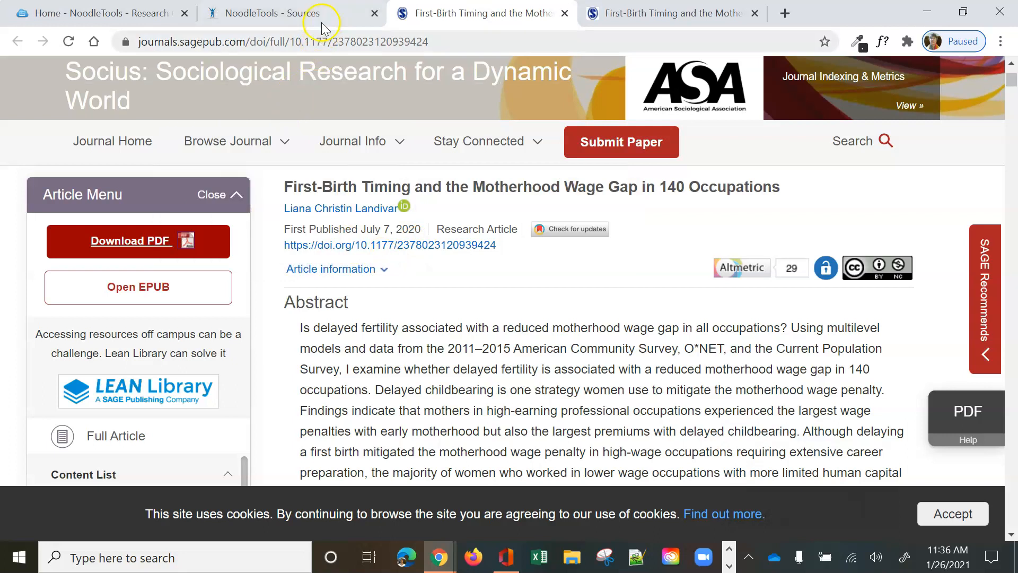
pyautogui.click(285, 26)
pyautogui.scroll(-3, 411, 358)
pyautogui.click(306, 281)
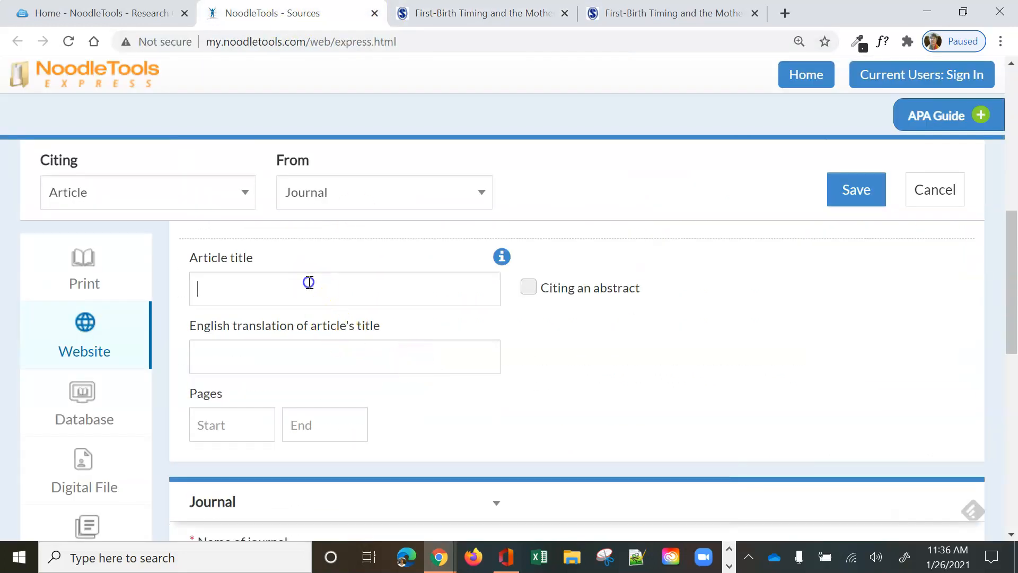
pyautogui.click(635, 9)
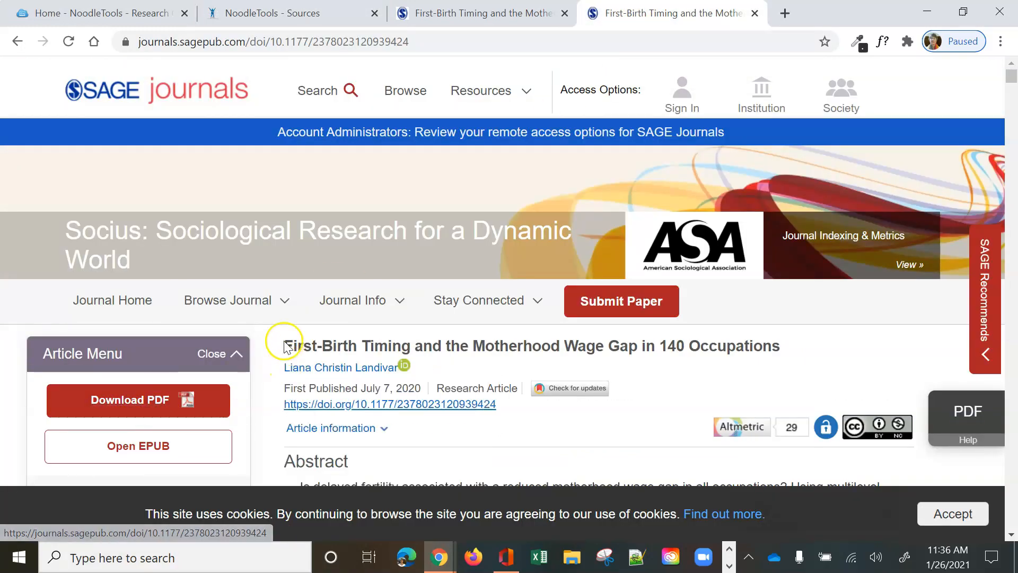
pyautogui.moveTo(285, 346); pyautogui.dragTo(790, 350)
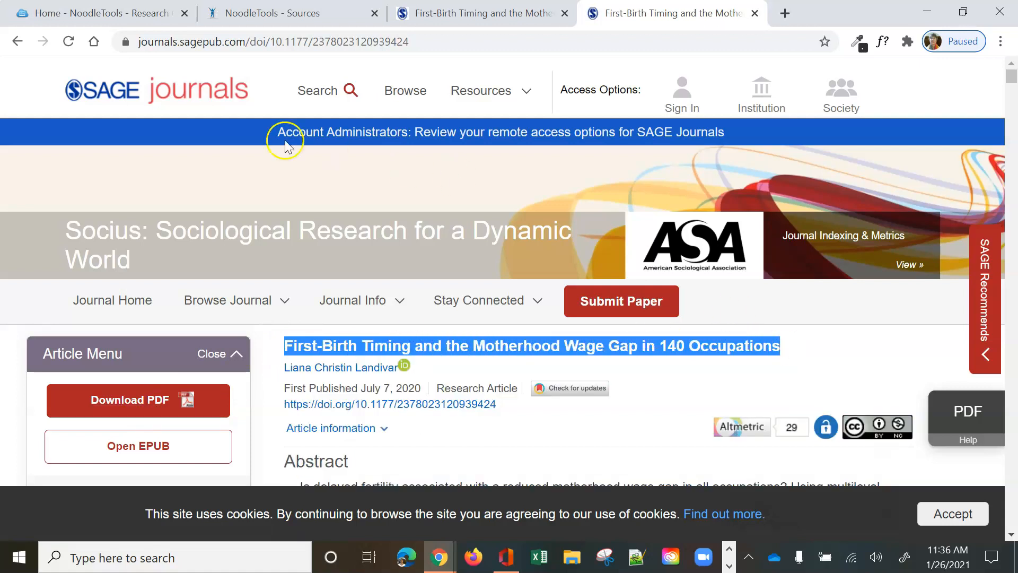
pyautogui.click(281, 13)
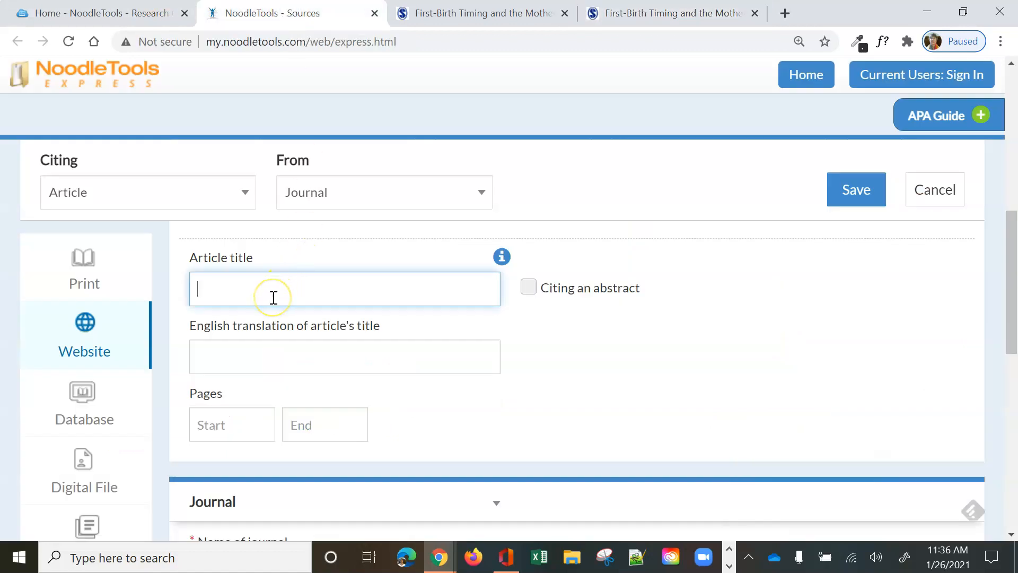
pyautogui.hotkey('ctrl', 'v')
pyautogui.click(485, 329)
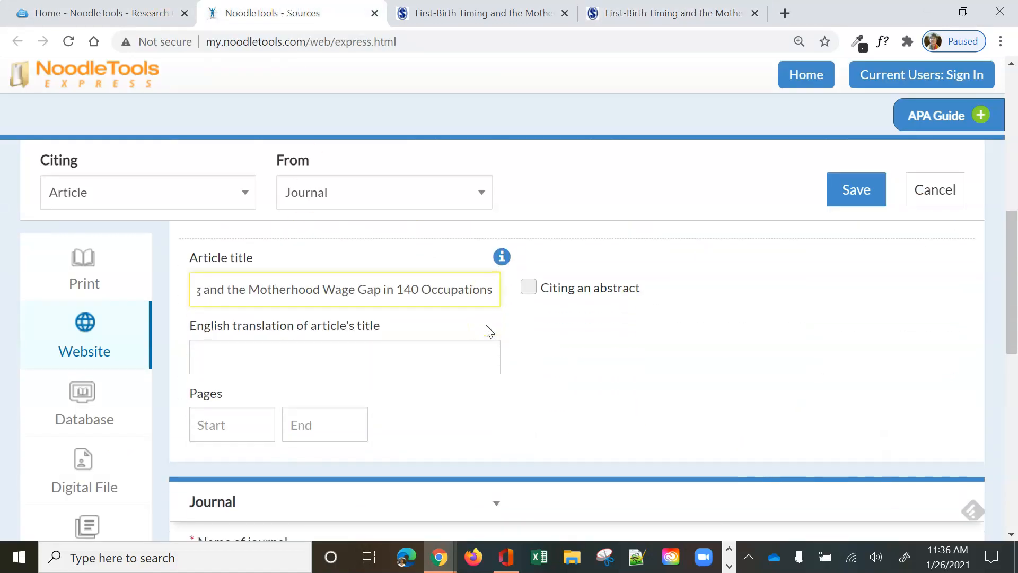
# - Read the article title help note and change the title to sentence-style capitalization: "First-birth timing and the motherhood wage gap in 140 occupations"
pyautogui.click(501, 258)
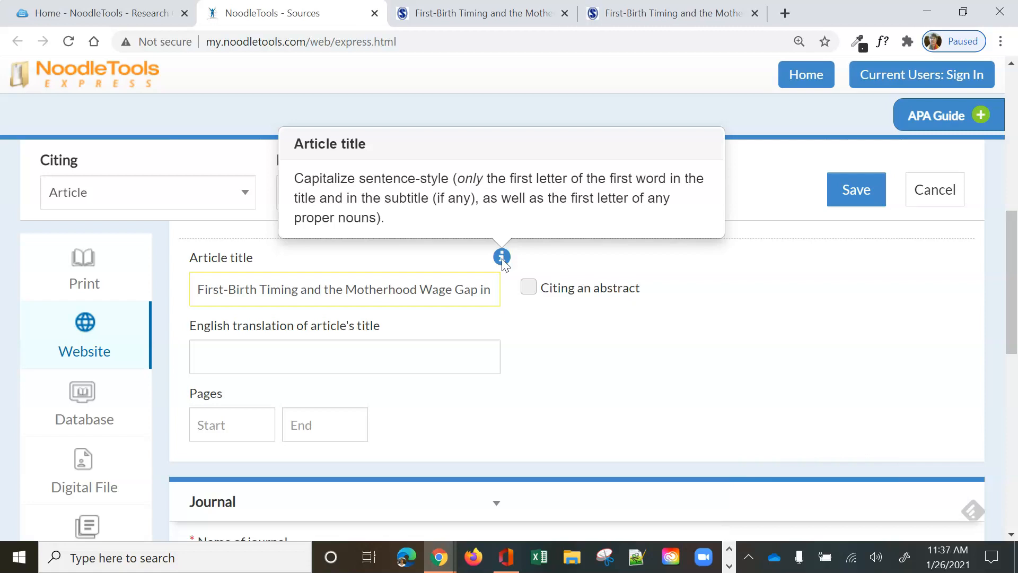
pyautogui.click(449, 331)
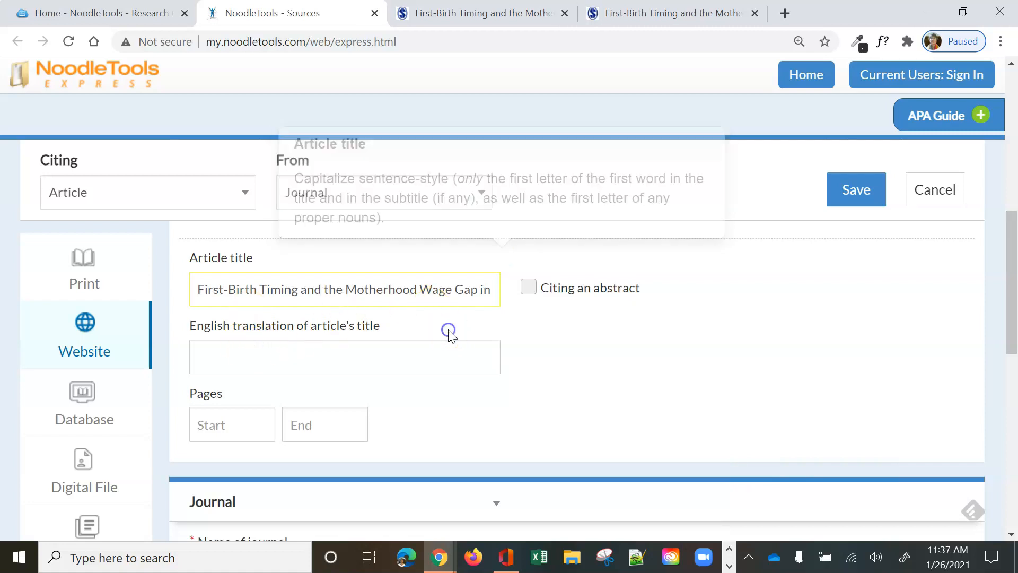
pyautogui.click(233, 291)
pyautogui.write('b')
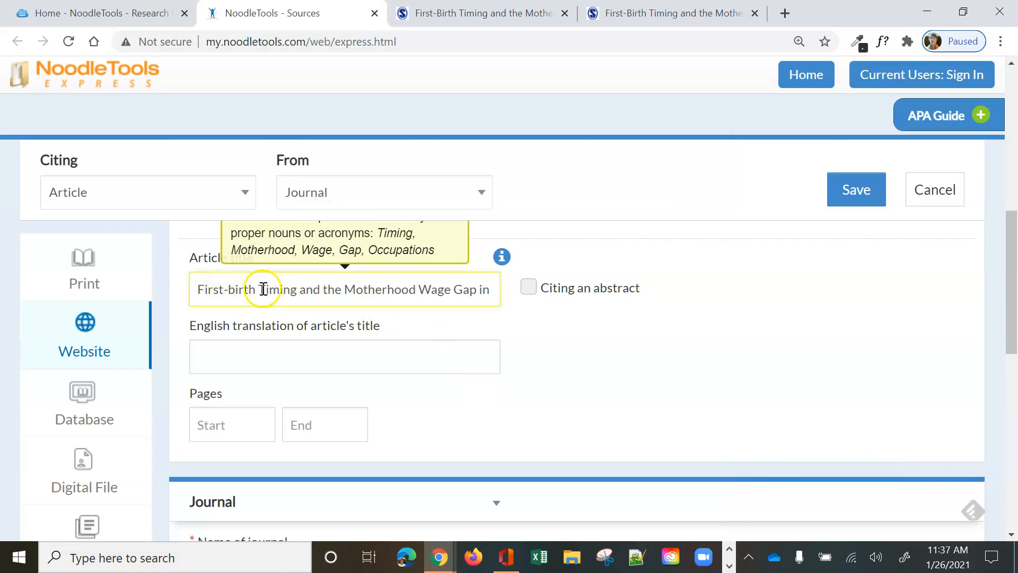
pyautogui.click(263, 287)
pyautogui.write('t')
pyautogui.moveTo(350, 291); pyautogui.dragTo(341, 290)
pyautogui.write('m')
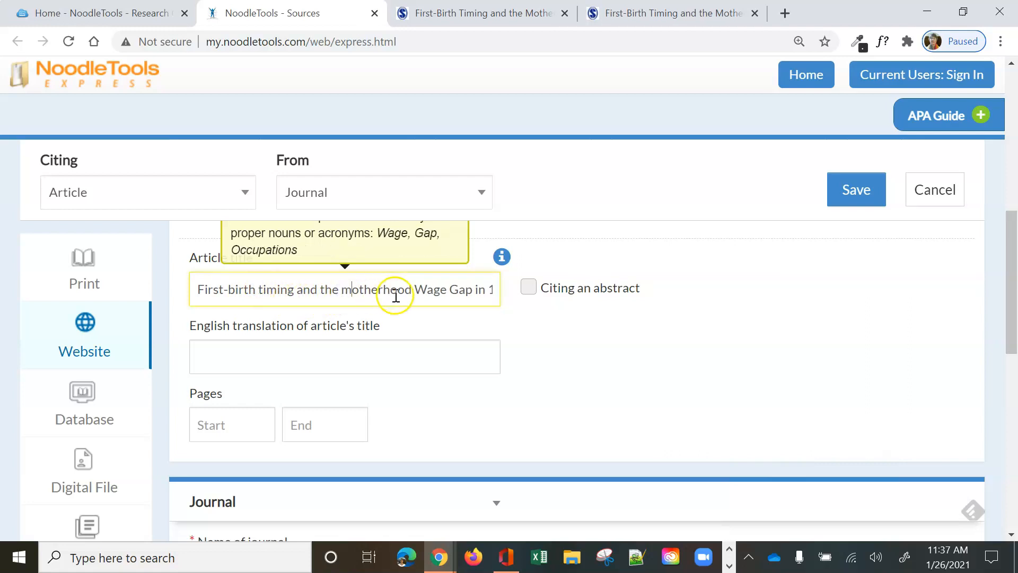
pyautogui.moveTo(426, 291); pyautogui.dragTo(451, 290)
pyautogui.write('wa')
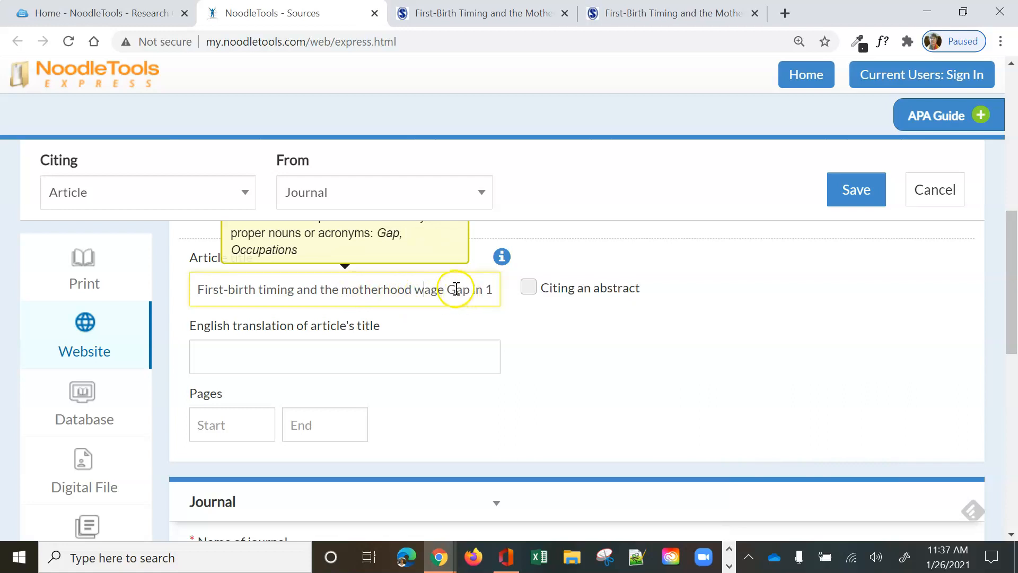
pyautogui.write('g')
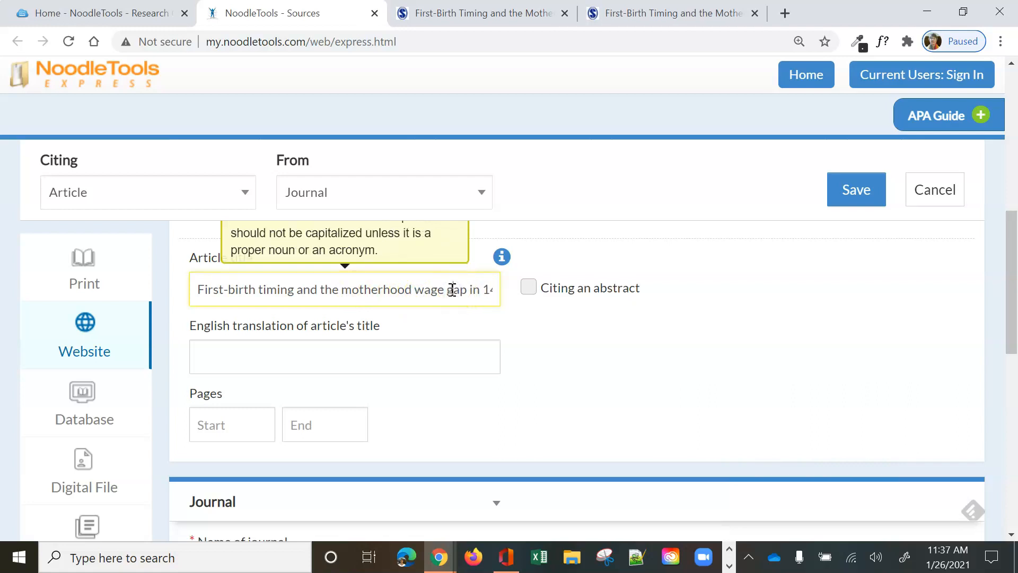
pyautogui.press('End')
pyautogui.click(428, 287)
pyautogui.write('o')
pyautogui.click(490, 323)
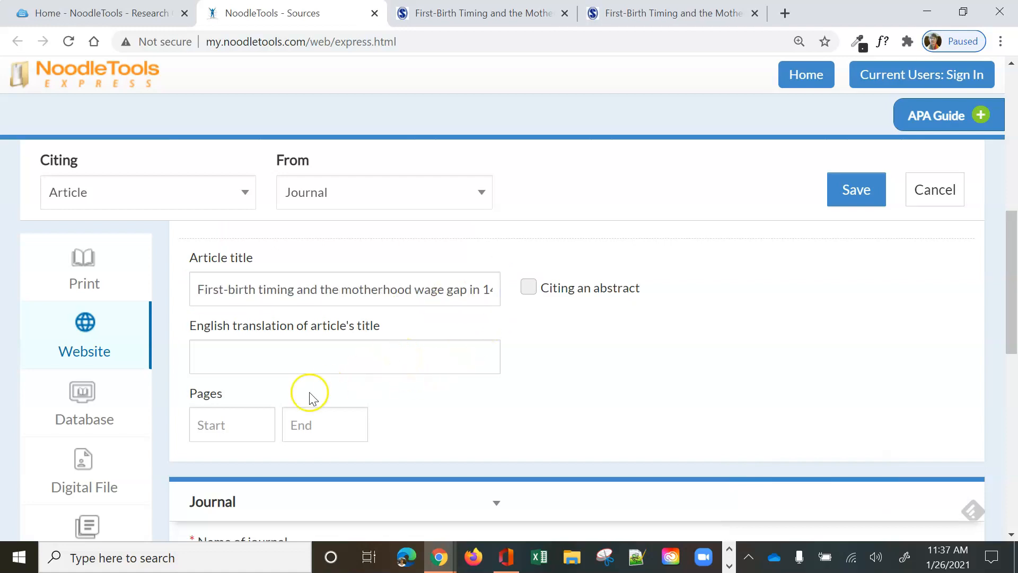
# - Switch to the SAGE Journals article page and check its expanded article information for the page range
pyautogui.click(246, 426)
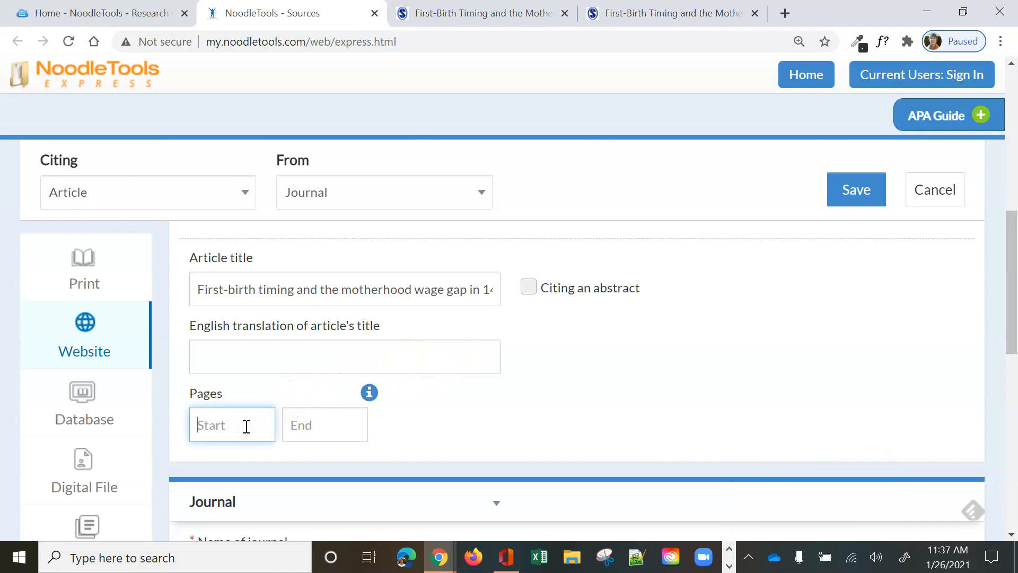
pyautogui.click(629, 13)
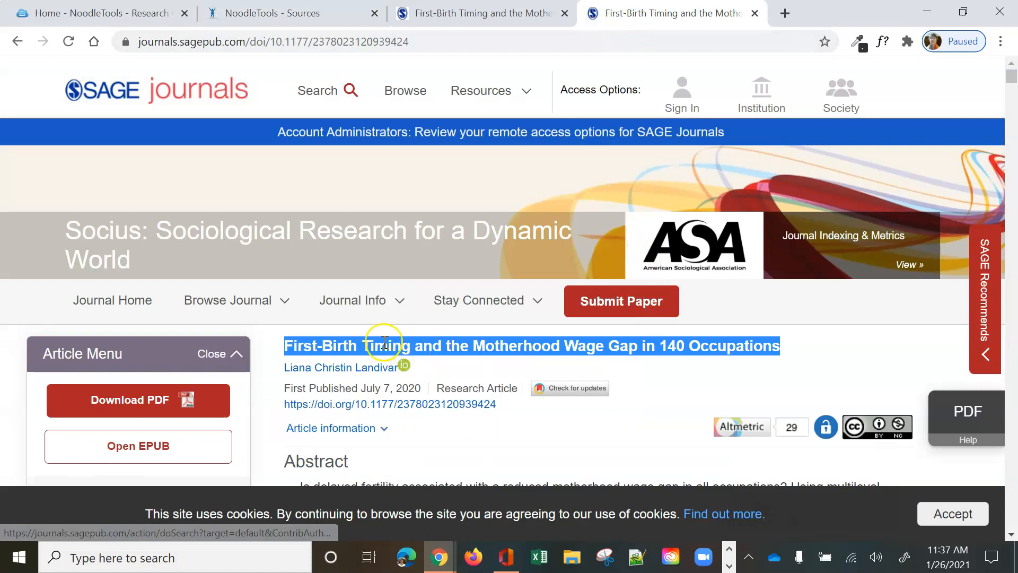
pyautogui.moveTo(361, 297)
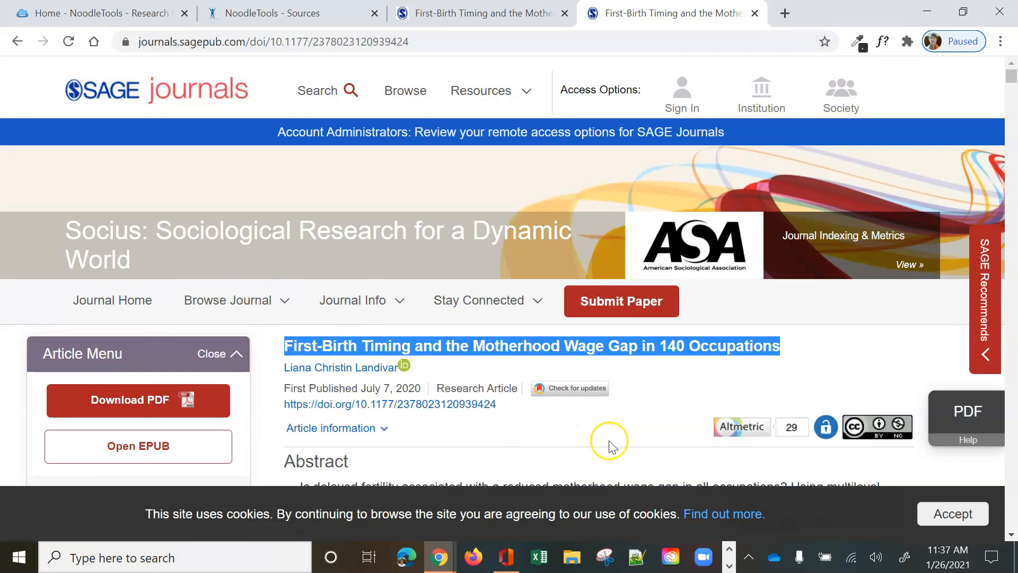
pyautogui.click(385, 429)
pyautogui.scroll(-3, 464, 448)
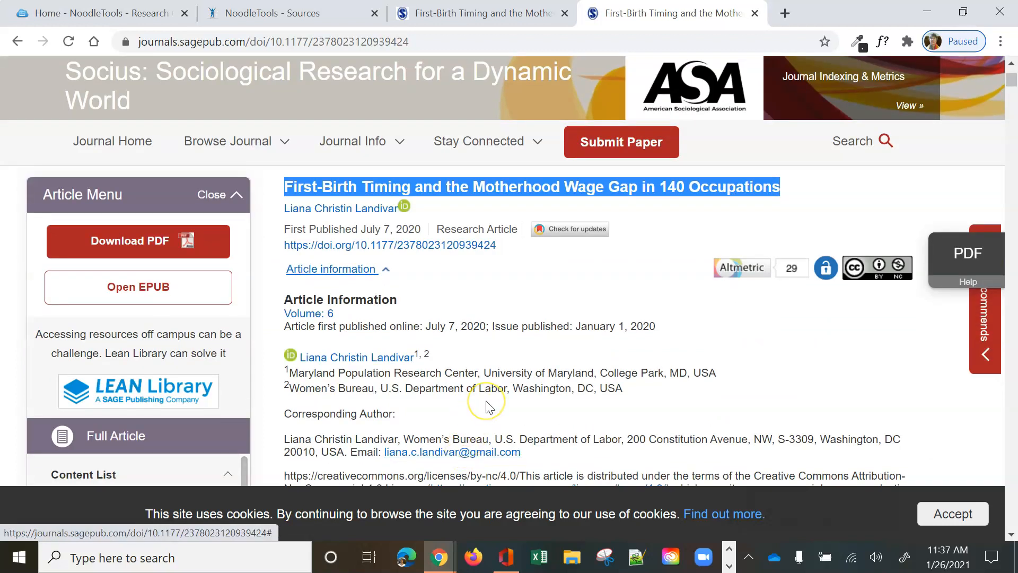
pyautogui.scroll(-2, 488, 407)
pyautogui.scroll(-2, 488, 402)
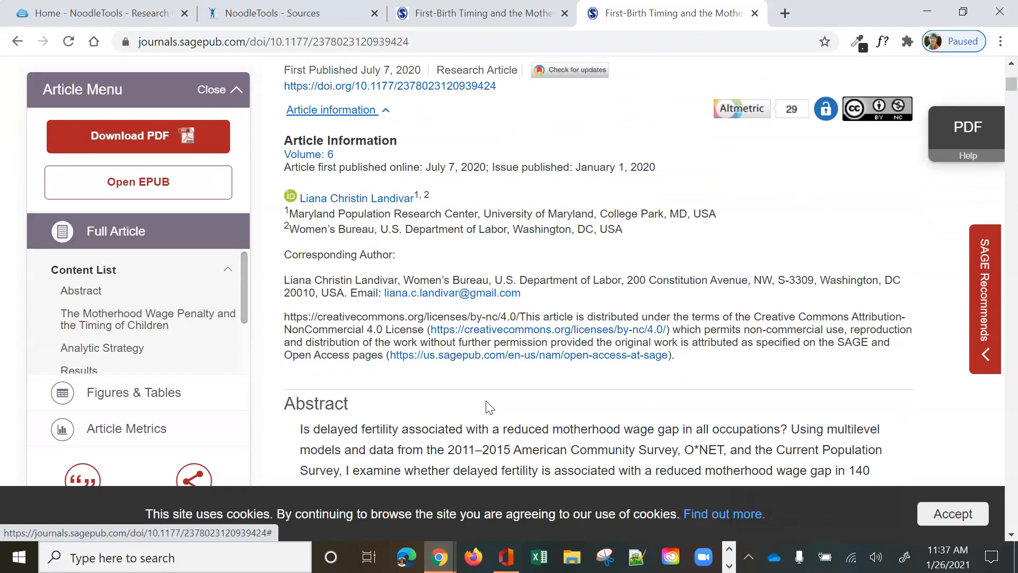
pyautogui.scroll(2, 487, 404)
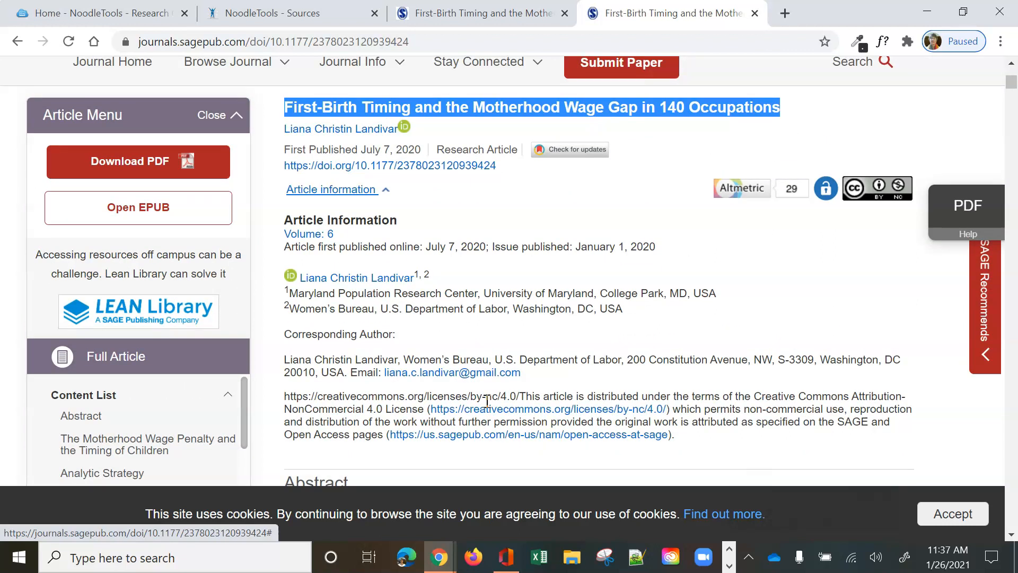
# - Find the page range in the article's PDF and enter start page 1 and end page 29 in the NoodleTools citation form
pyautogui.click(142, 172)
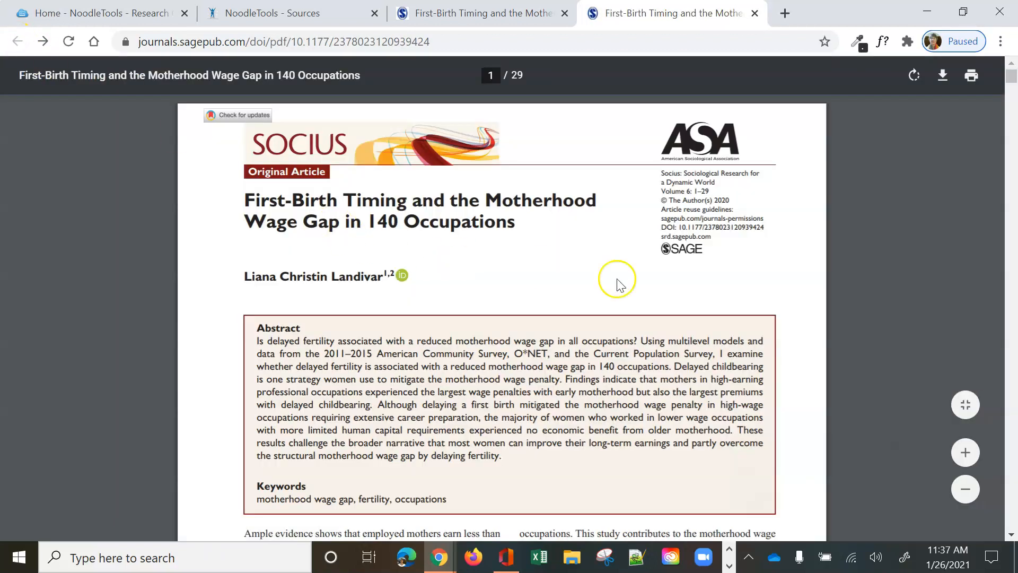
pyautogui.scroll(3, 668, 285)
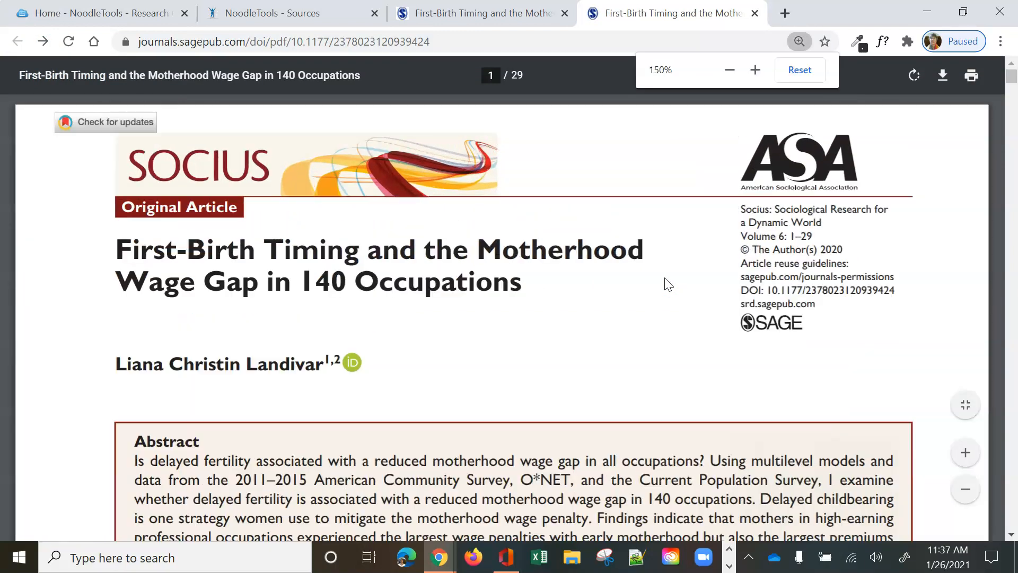
pyautogui.click(791, 236)
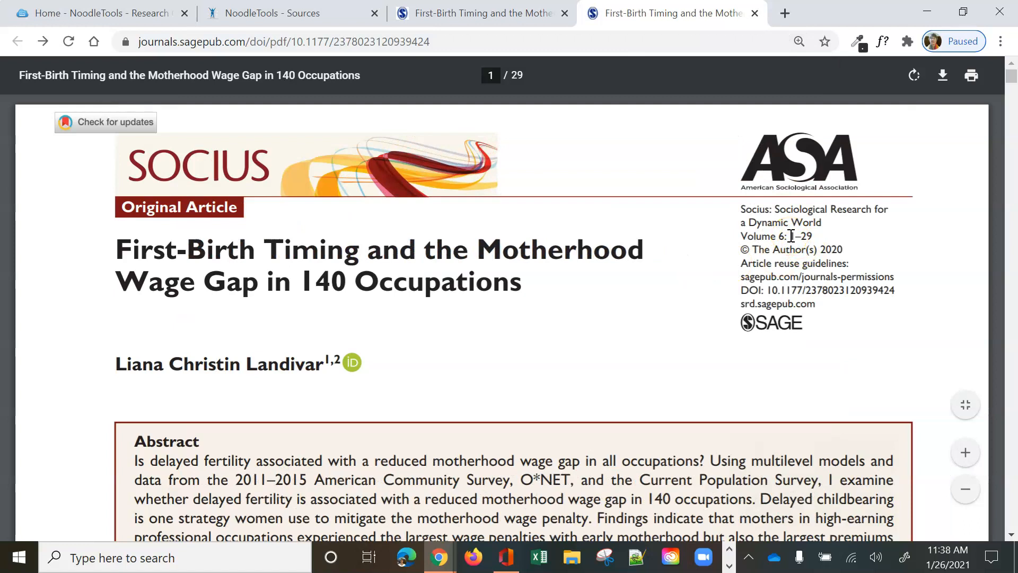
pyautogui.click(293, 13)
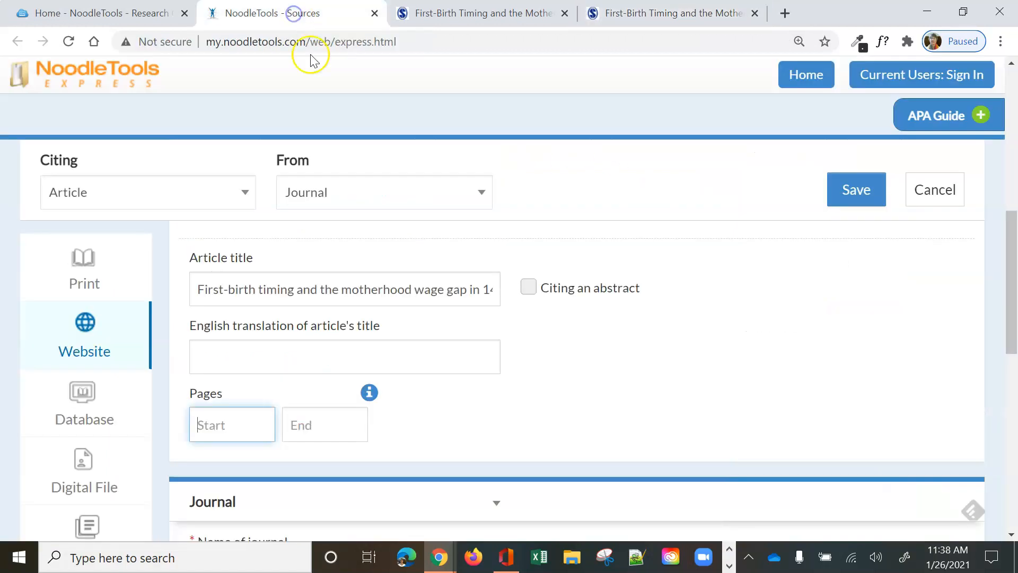
pyautogui.write('1')
pyautogui.press('Tab')
pyautogui.write('29')
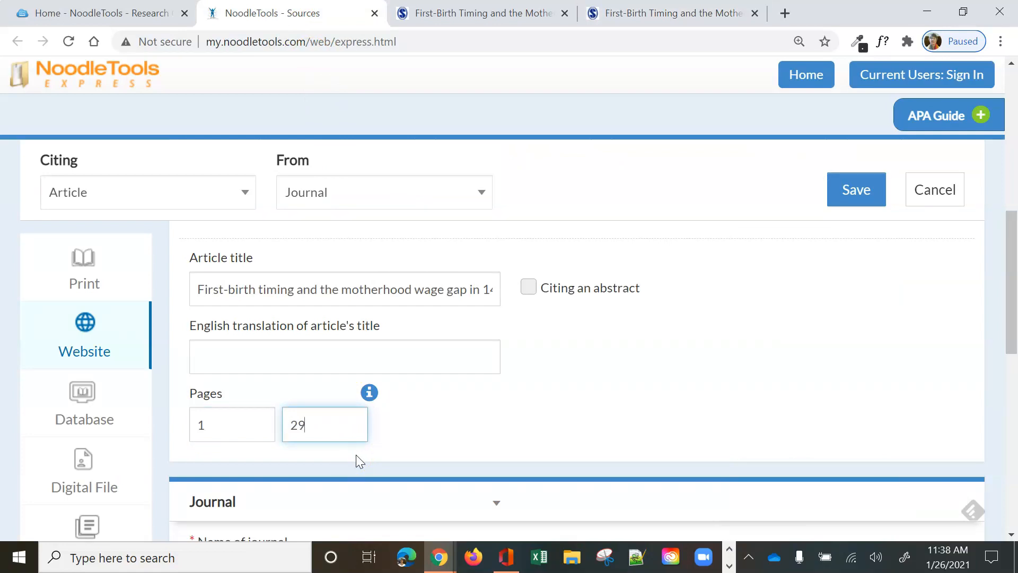
# - Enter the journal name "Socius: Sociological Research for a Dynamic World" from the article PDF in the citation form and read the field's help note
pyautogui.scroll(-4, 463, 424)
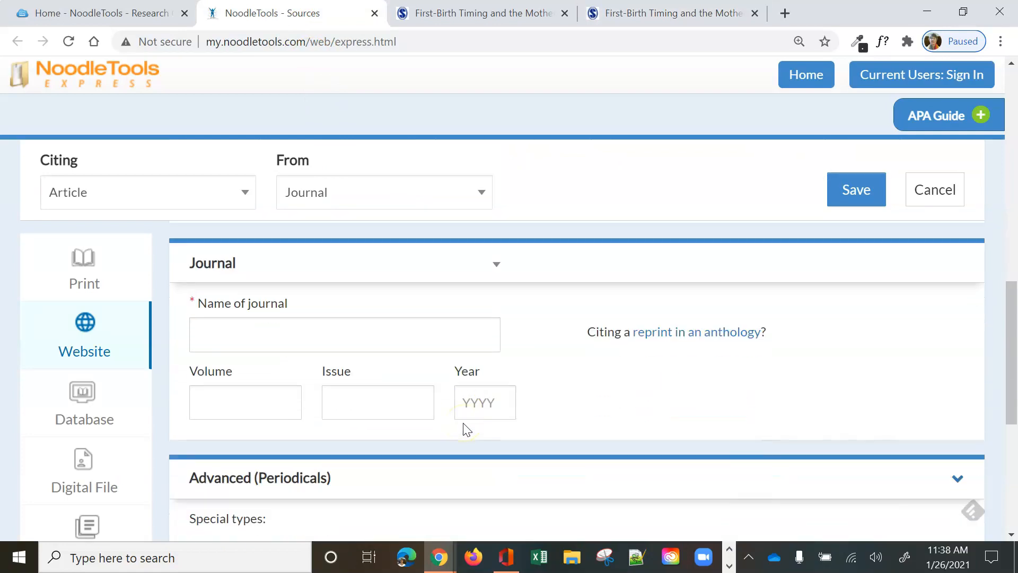
pyautogui.click(341, 343)
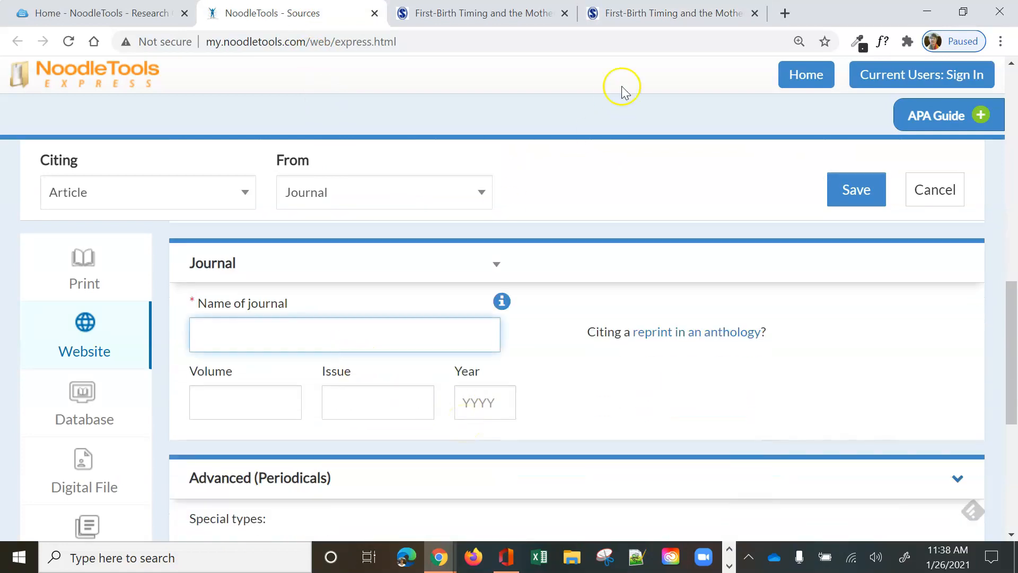
pyautogui.click(650, 13)
pyautogui.moveTo(741, 208); pyautogui.dragTo(816, 212)
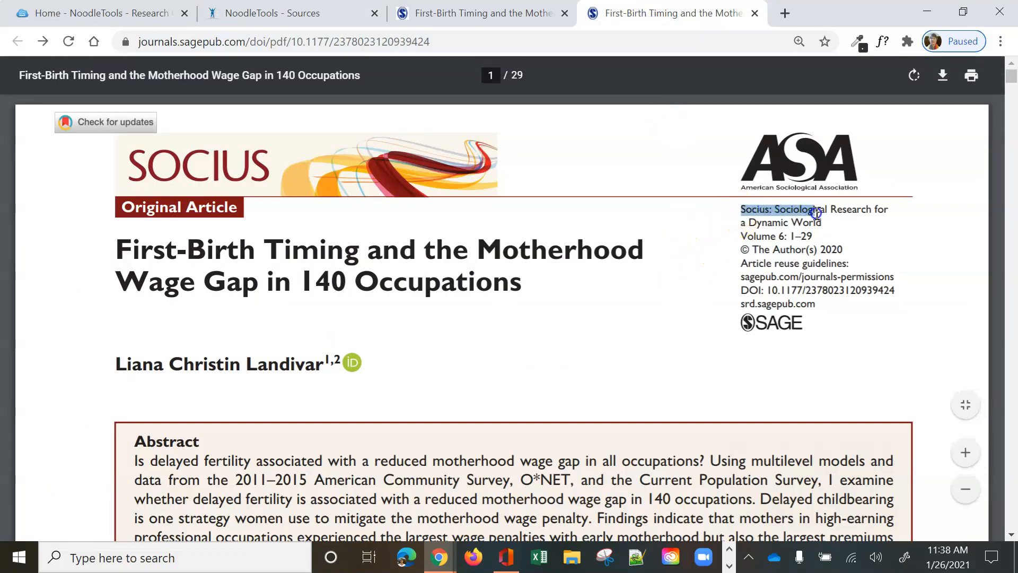
pyautogui.moveTo(832, 220); pyautogui.dragTo(890, 217)
pyautogui.hotkey('ctrl', 'c')
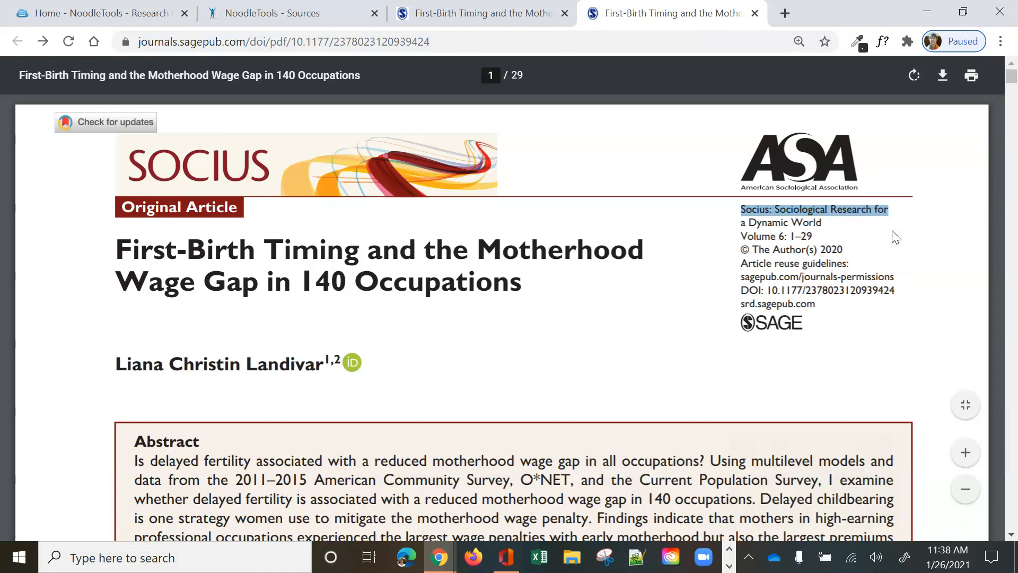
pyautogui.click(291, 18)
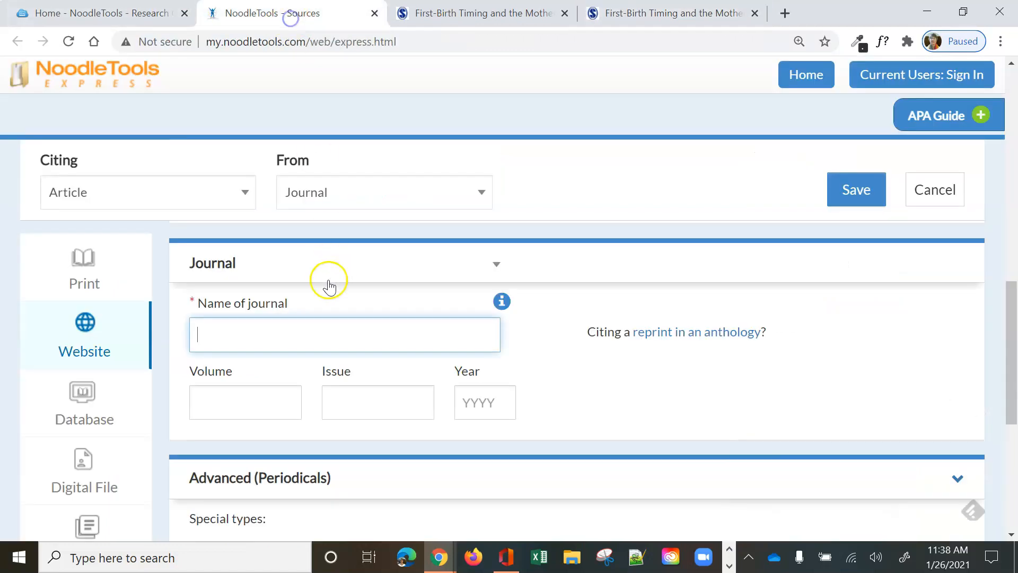
pyautogui.hotkey('ctrl', 'v')
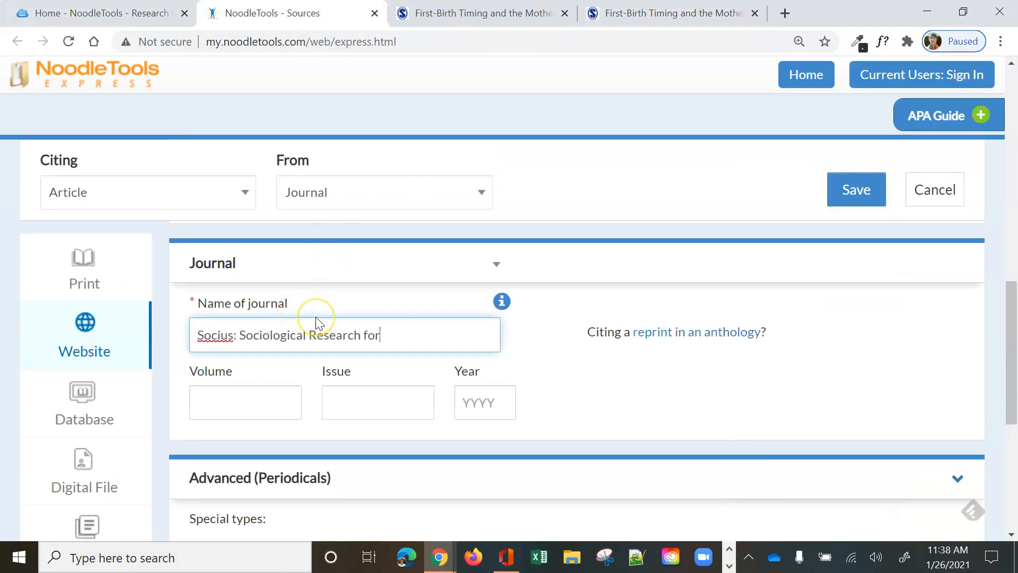
pyautogui.write('a Dynamic World')
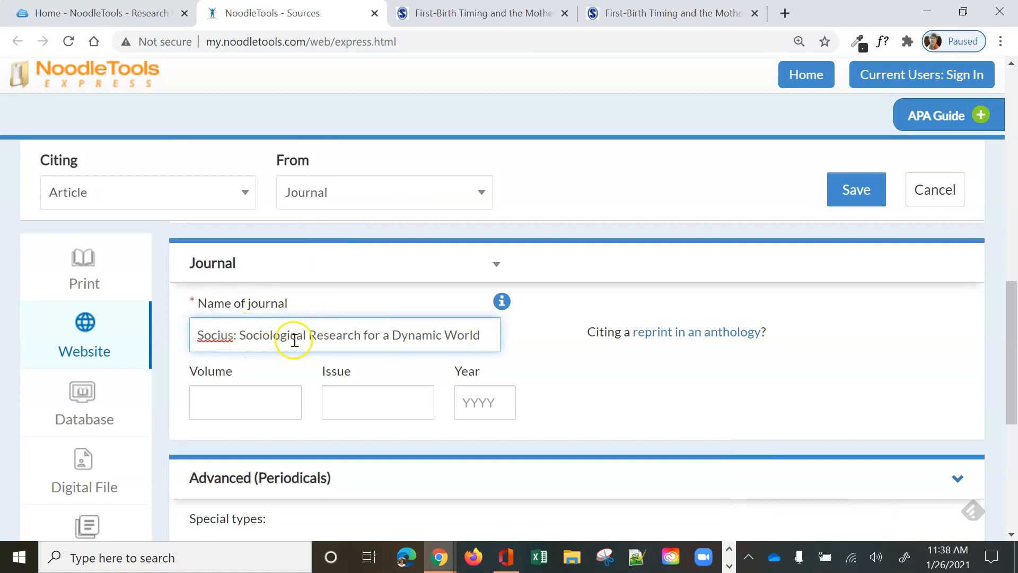
pyautogui.click(501, 304)
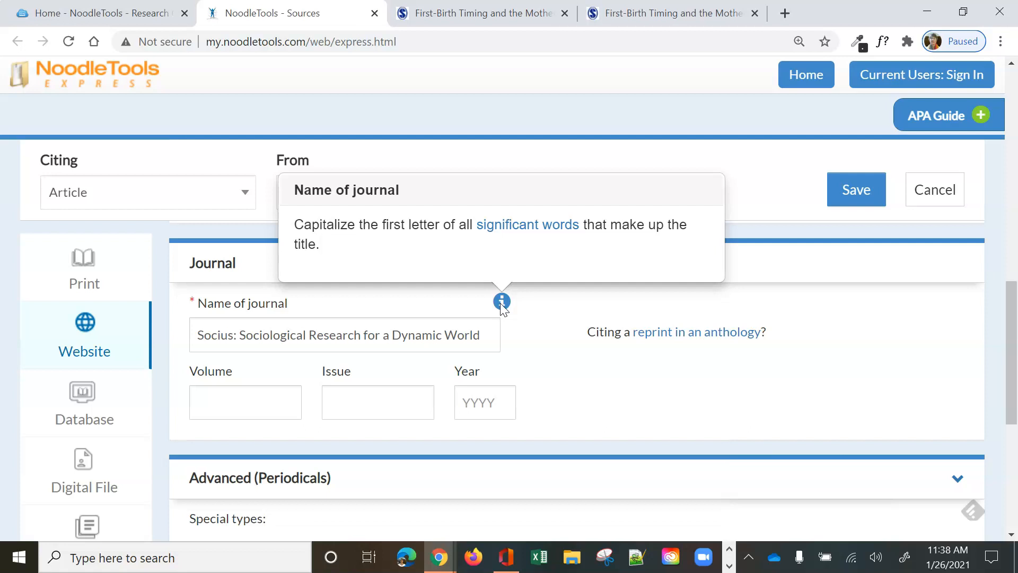
pyautogui.click(528, 323)
# - Look up the journal volume in the article PDF and enter 6 as the volume in the citation form
pyautogui.click(346, 391)
pyautogui.click(240, 393)
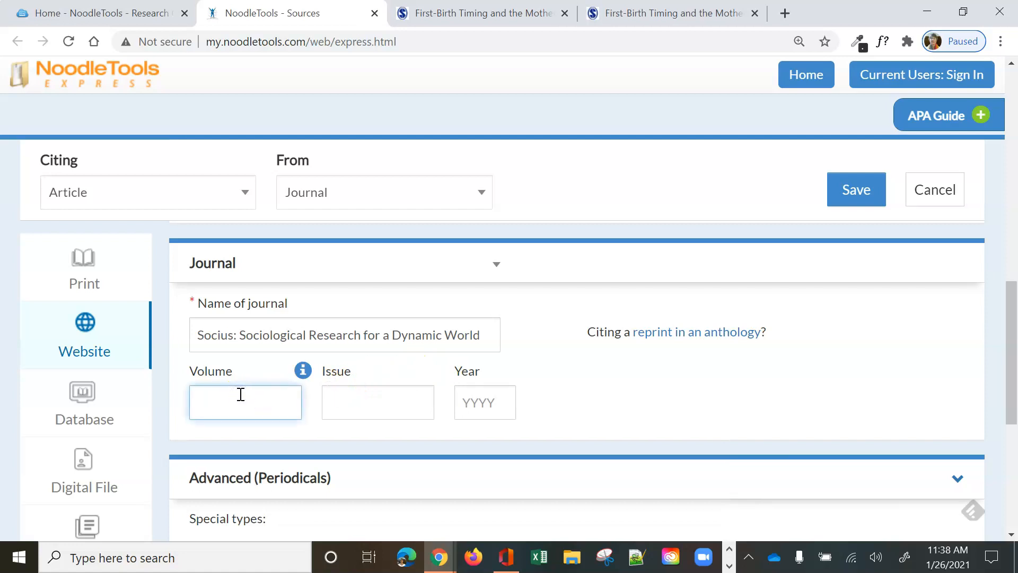
pyautogui.click(620, 17)
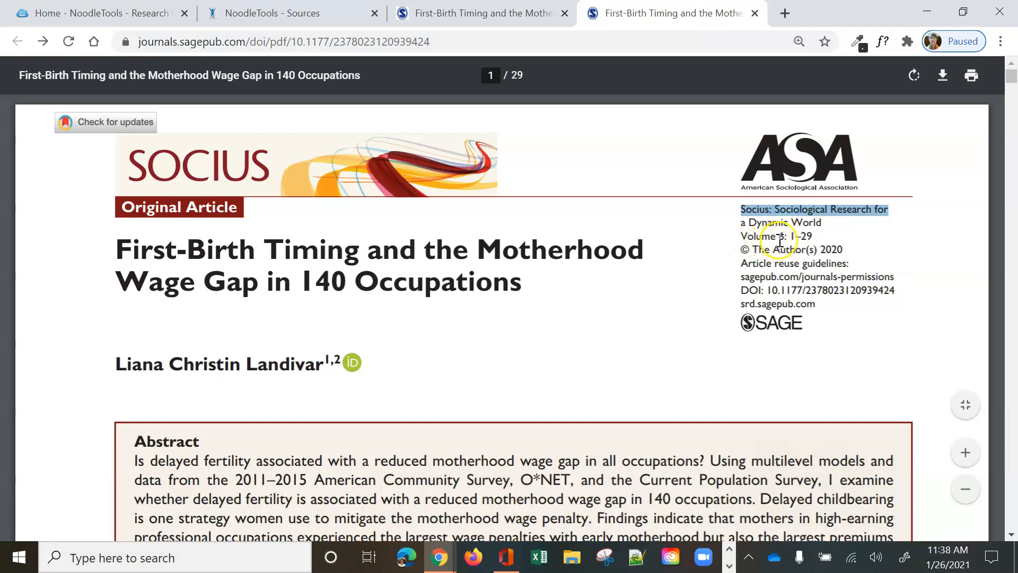
pyautogui.click(320, 16)
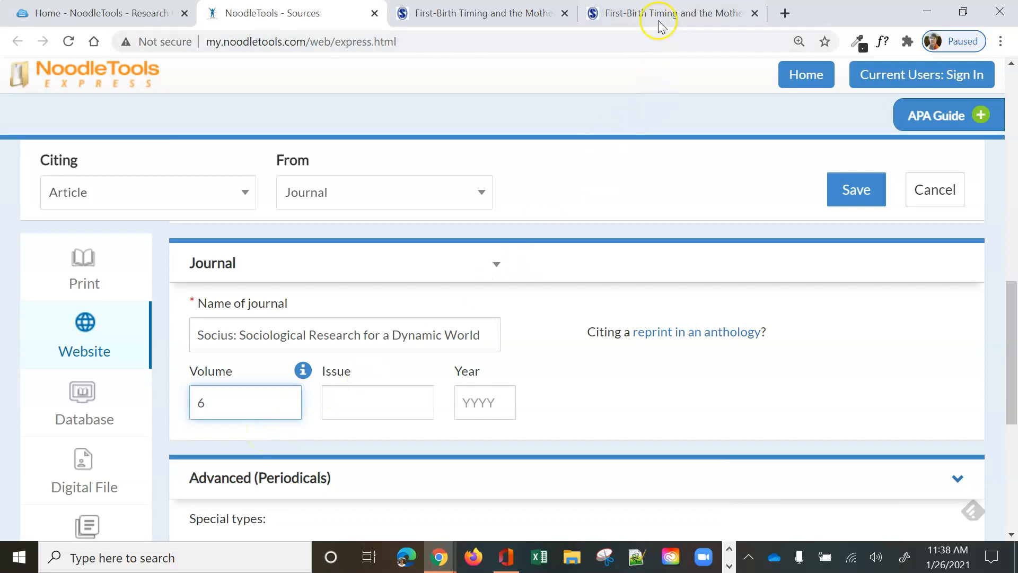
# - Leave the issue blank, look up the publication year in the article PDF and set the citation's year to 2020
pyautogui.click(389, 397)
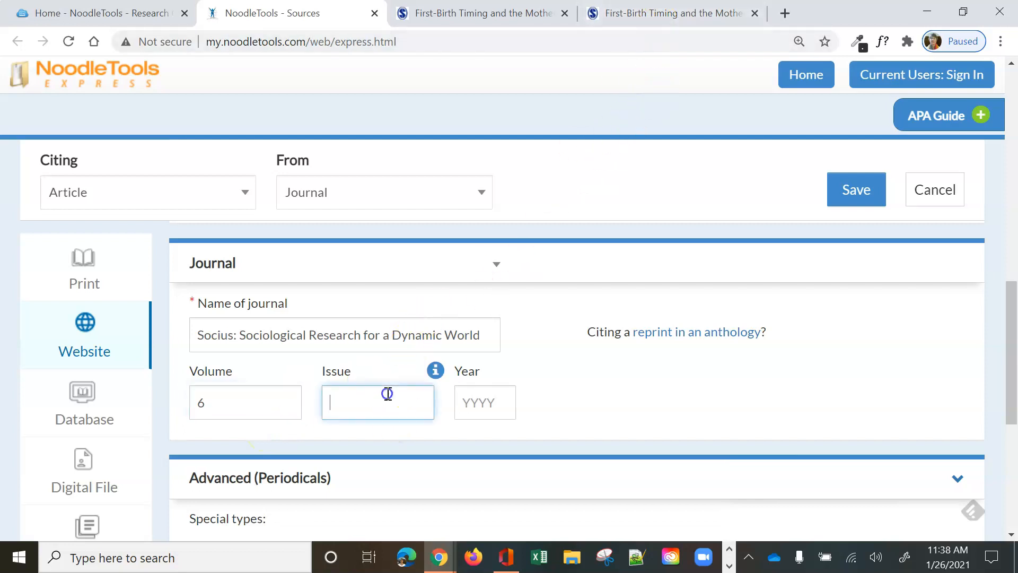
pyautogui.click(460, 407)
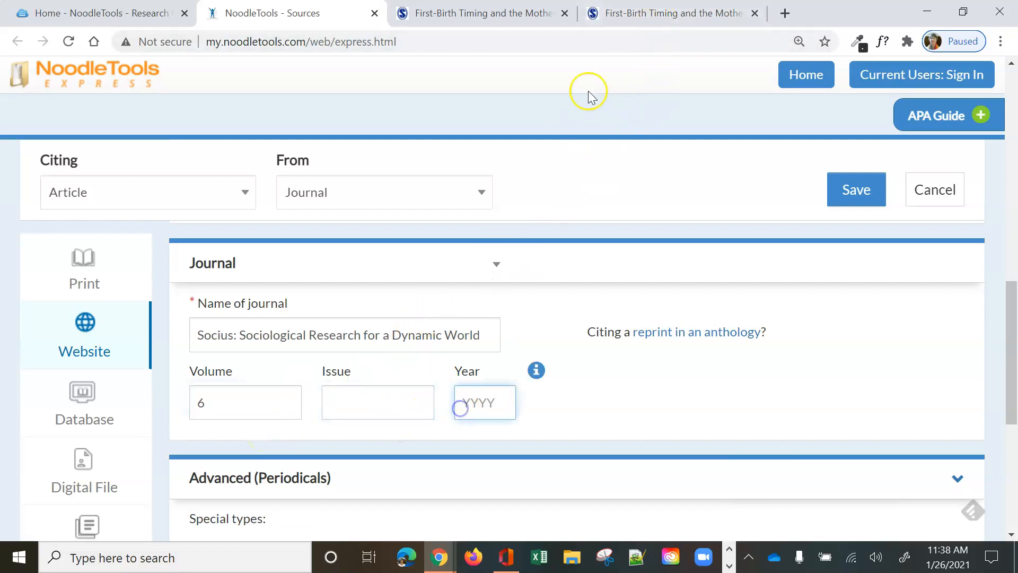
pyautogui.click(617, 14)
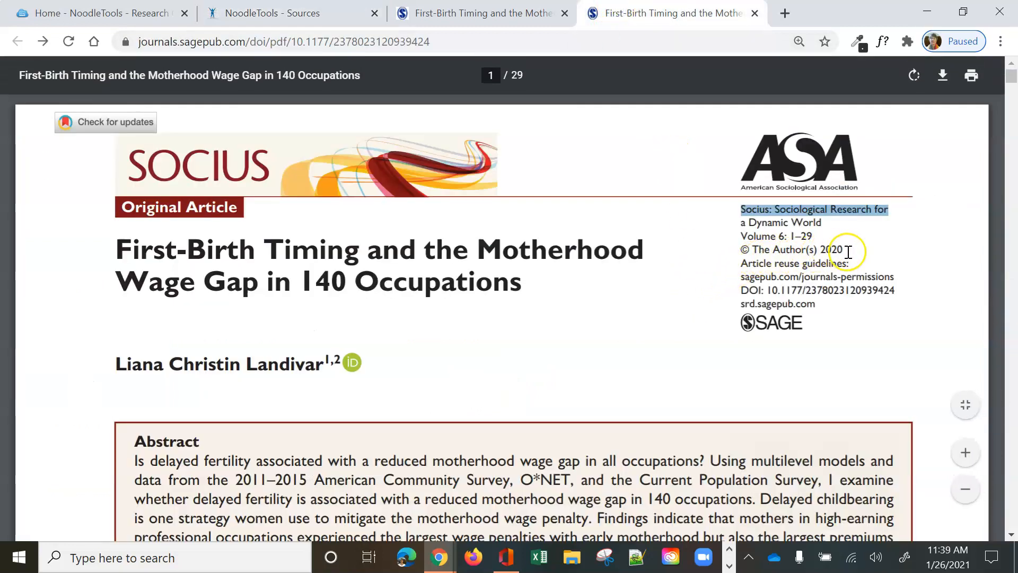
pyautogui.click(237, 13)
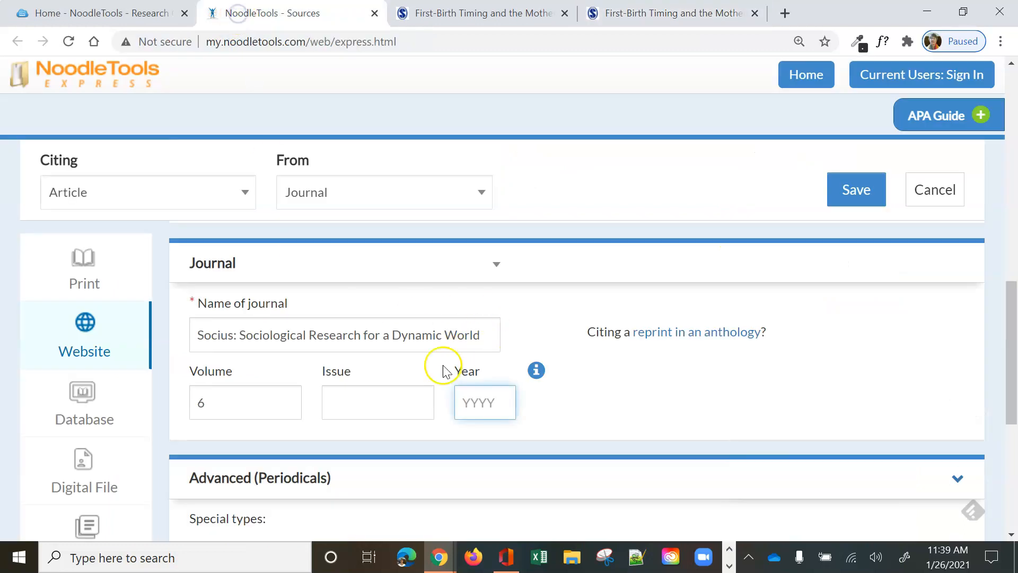
pyautogui.write('2020')
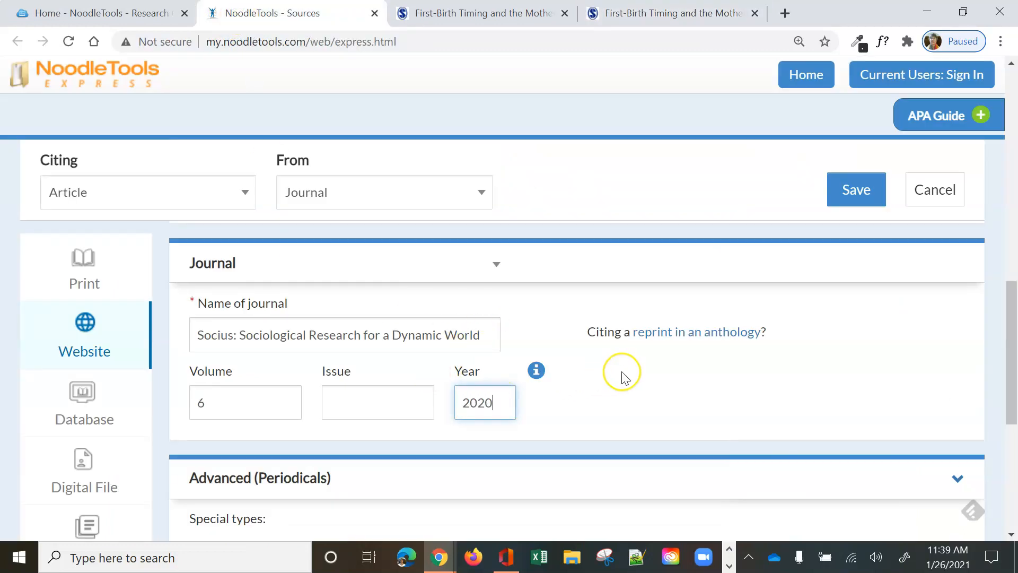
# - Review the optional Advanced (Periodicals) section of the form and save the journal article citation
pyautogui.scroll(-6, 624, 376)
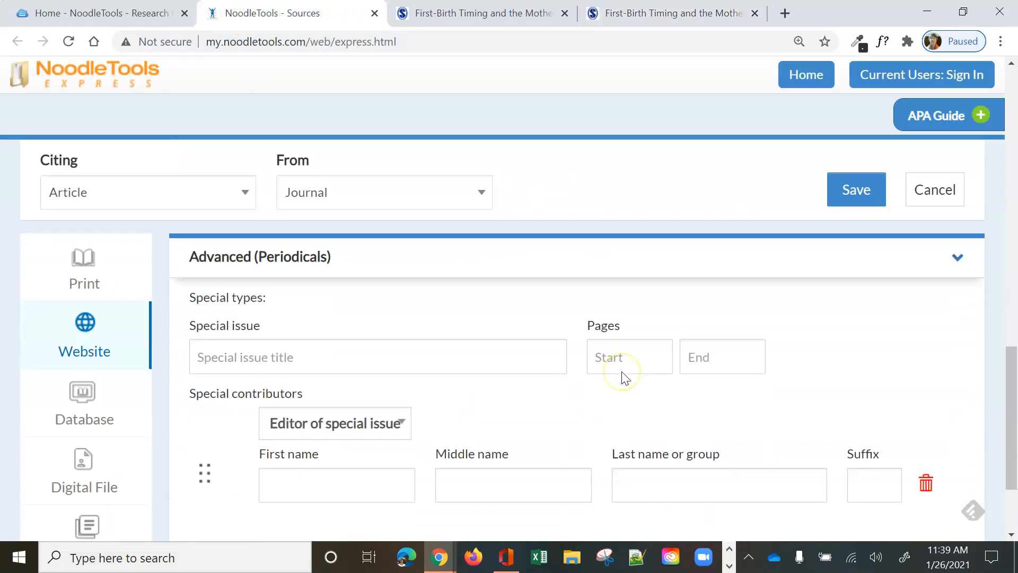
pyautogui.scroll(3, 623, 376)
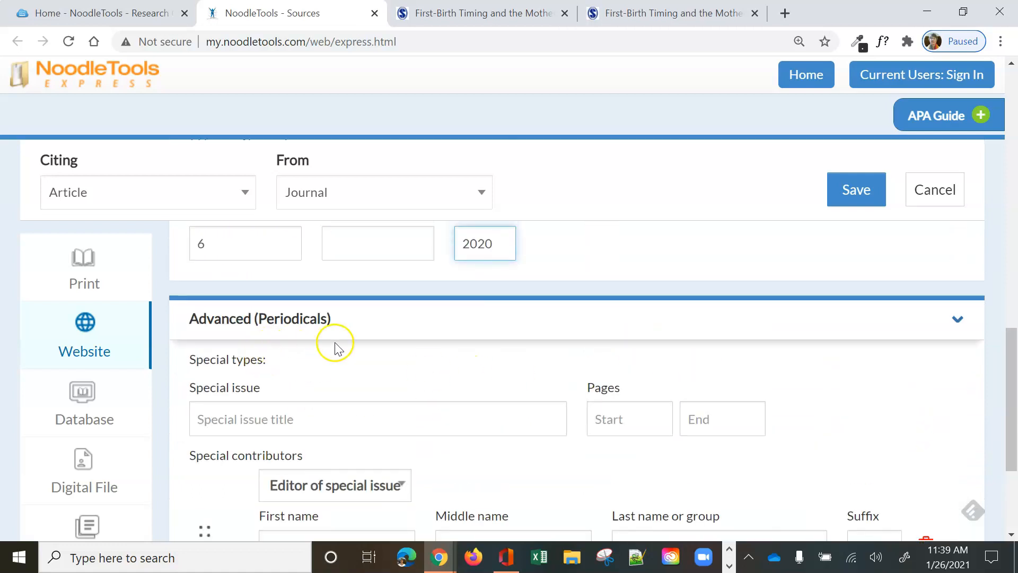
pyautogui.scroll(-4, 415, 400)
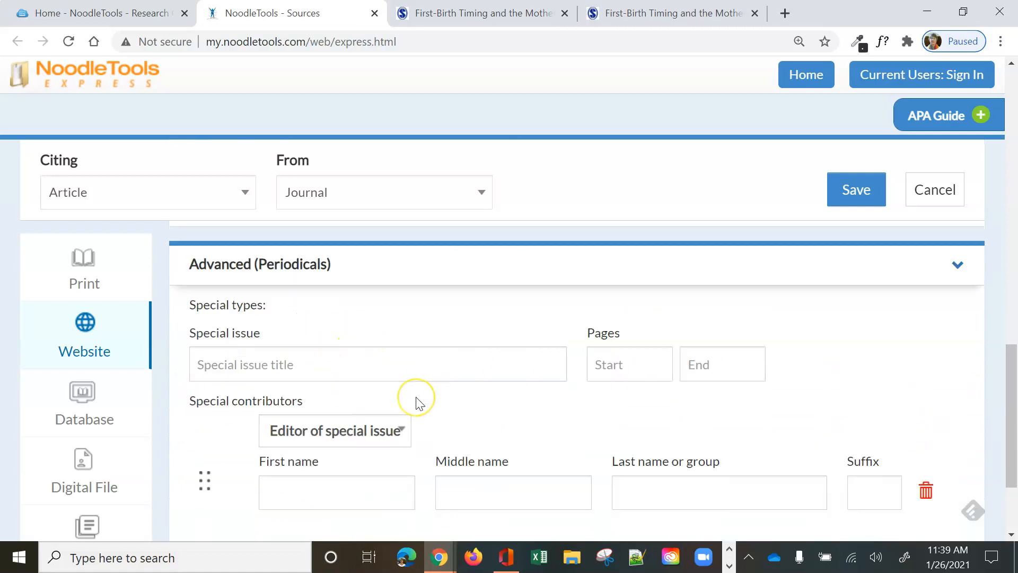
pyautogui.scroll(13, 415, 402)
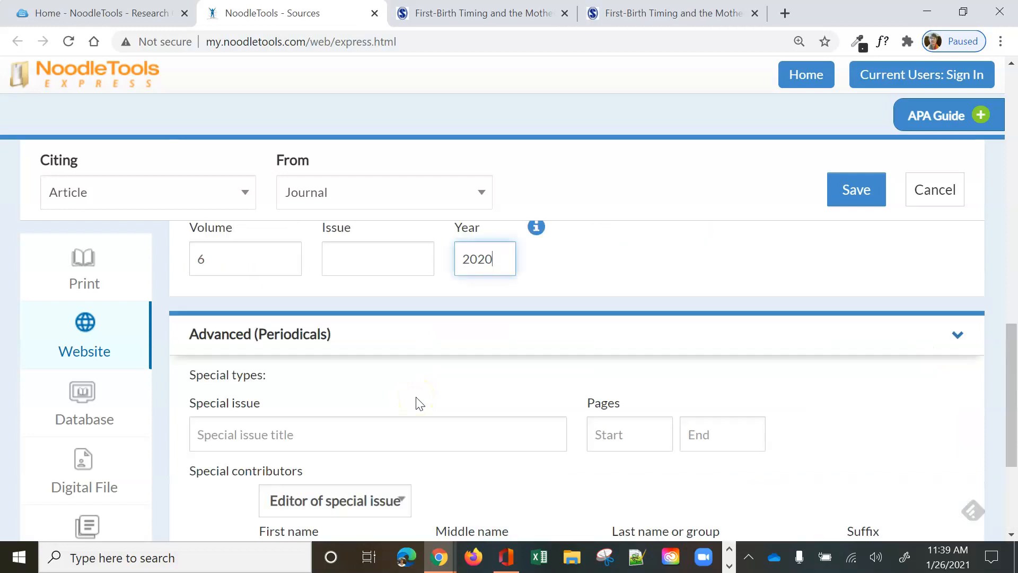
pyautogui.click(859, 194)
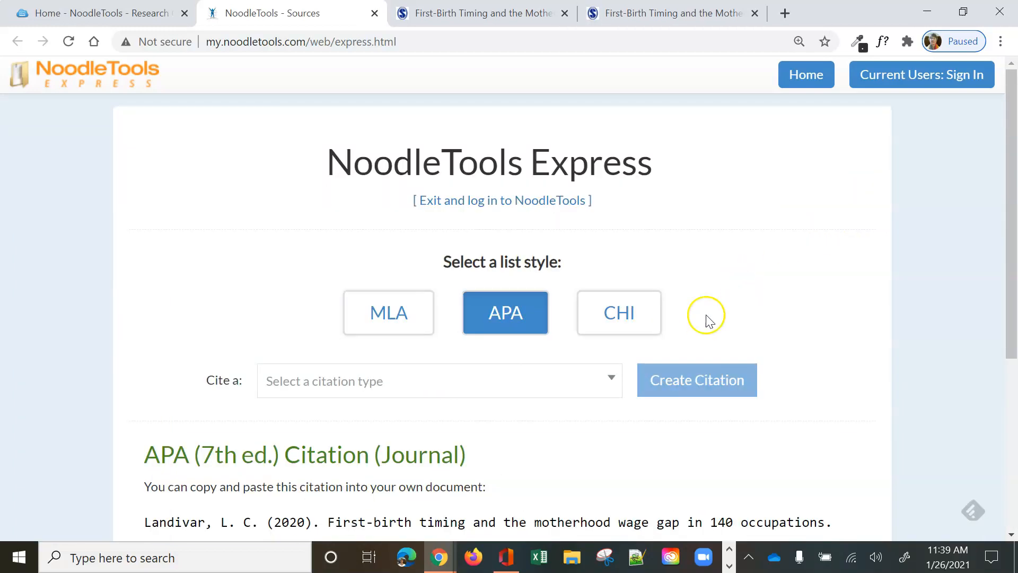
# - Review the generated APA (7th ed.) journal citation, highlight its full text and clear the selection
pyautogui.scroll(-5, 707, 318)
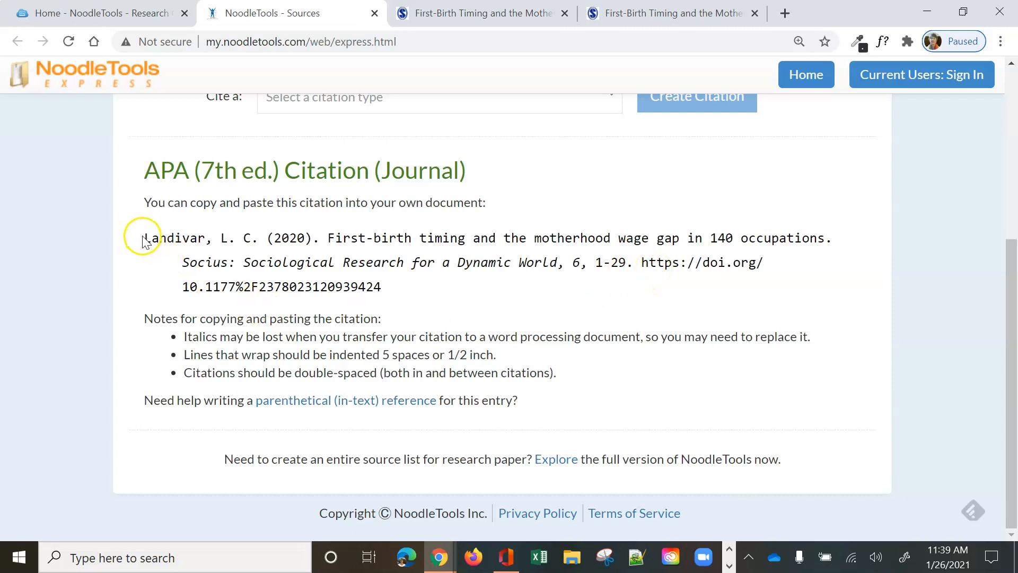
pyautogui.moveTo(142, 239); pyautogui.dragTo(391, 287)
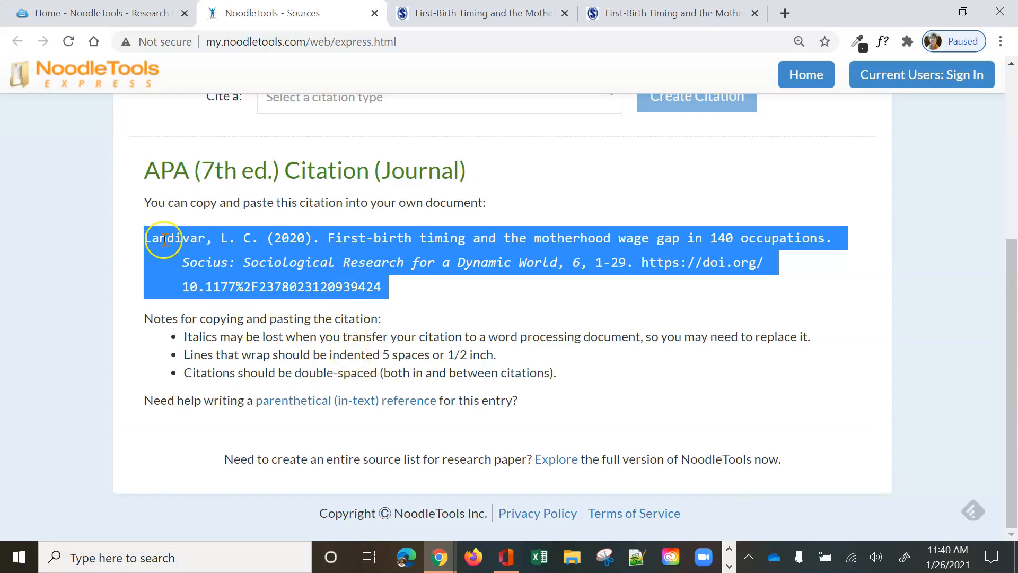
pyautogui.click(533, 303)
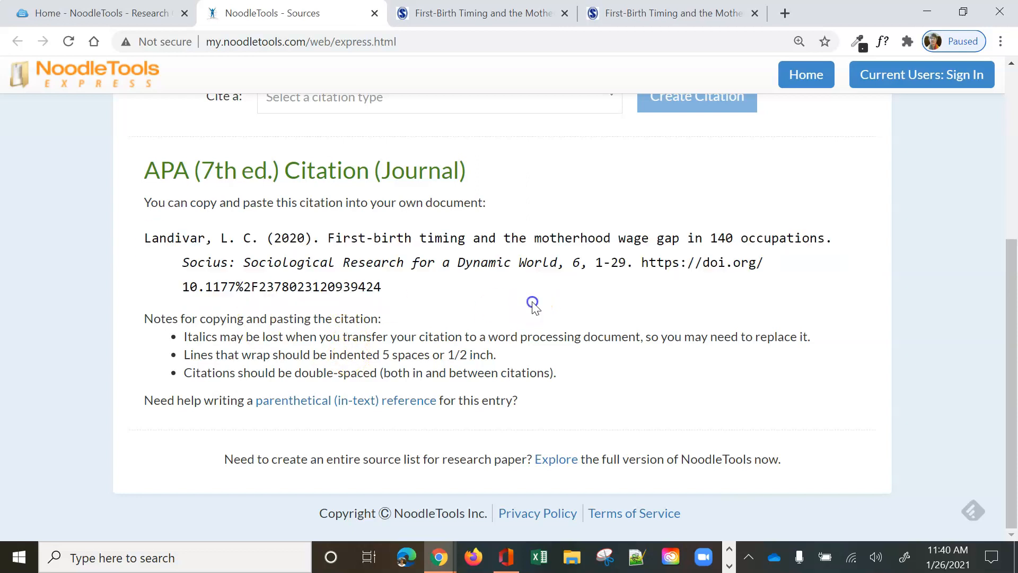